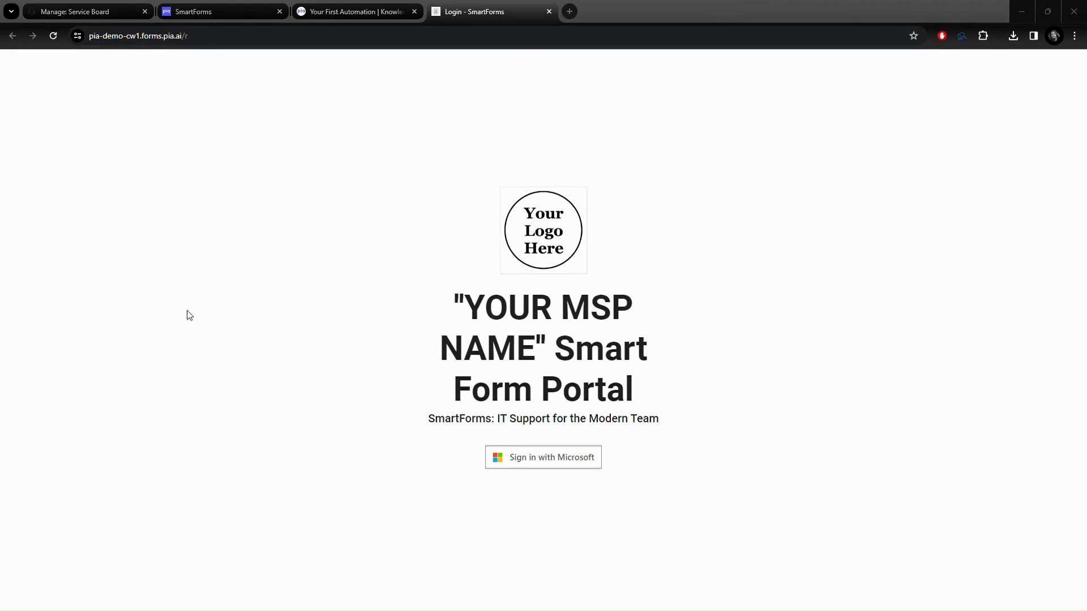
Step: Sign in to the SmartForms portal with Microsoft and browse the form list
{"action": "left_click", "coordinate": [531, 458]}
{"action": "left_click", "coordinate": [531, 459]}
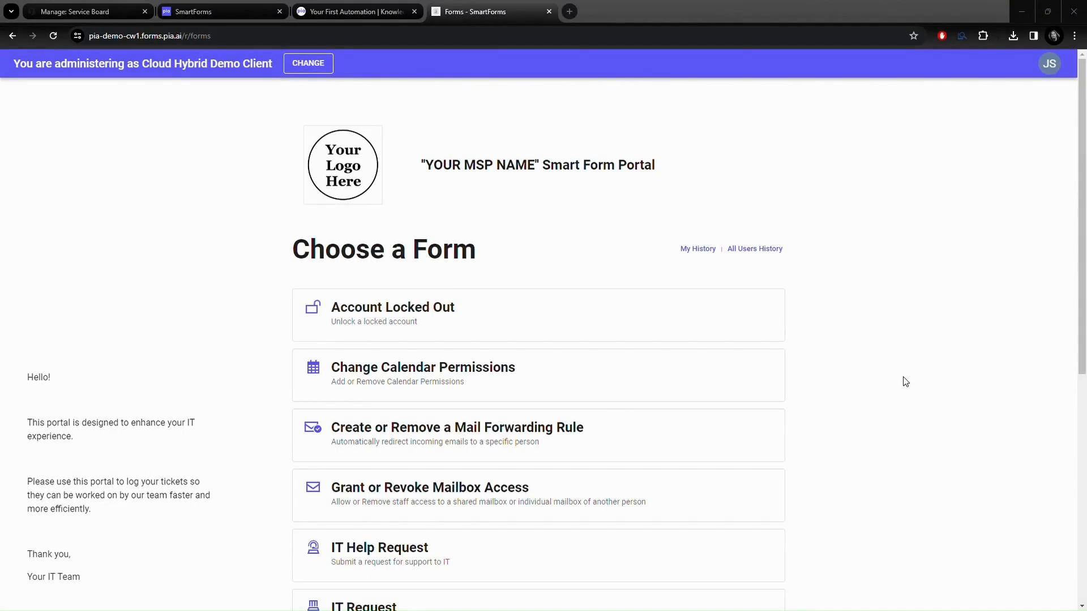
{"action": "scroll", "coordinate": [904, 382], "scroll_direction": "down", "scroll_amount": 4}
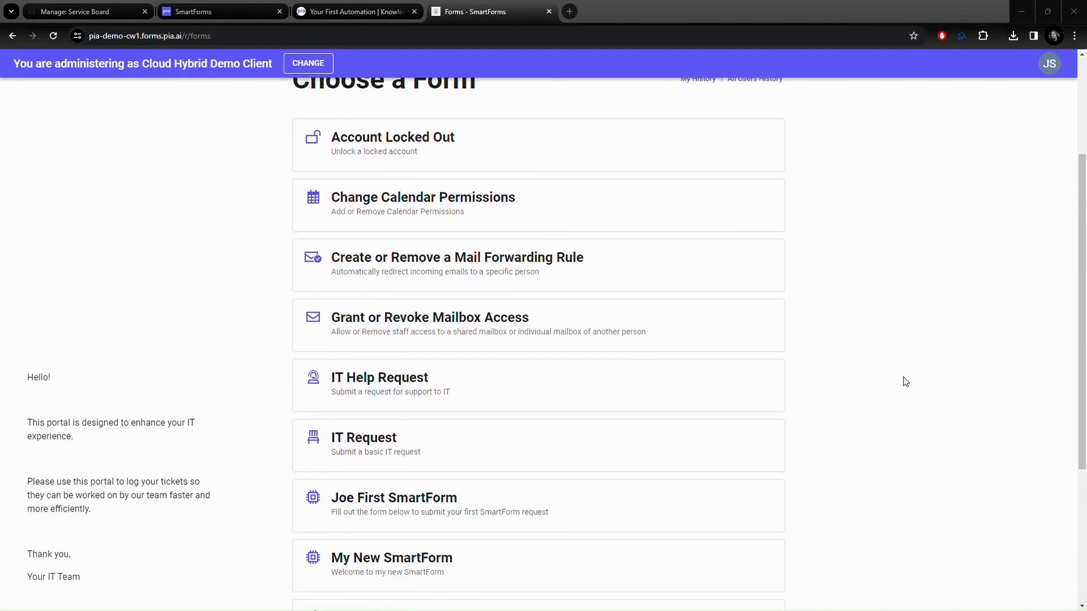
{"action": "scroll", "coordinate": [905, 381], "scroll_direction": "down", "scroll_amount": 3}
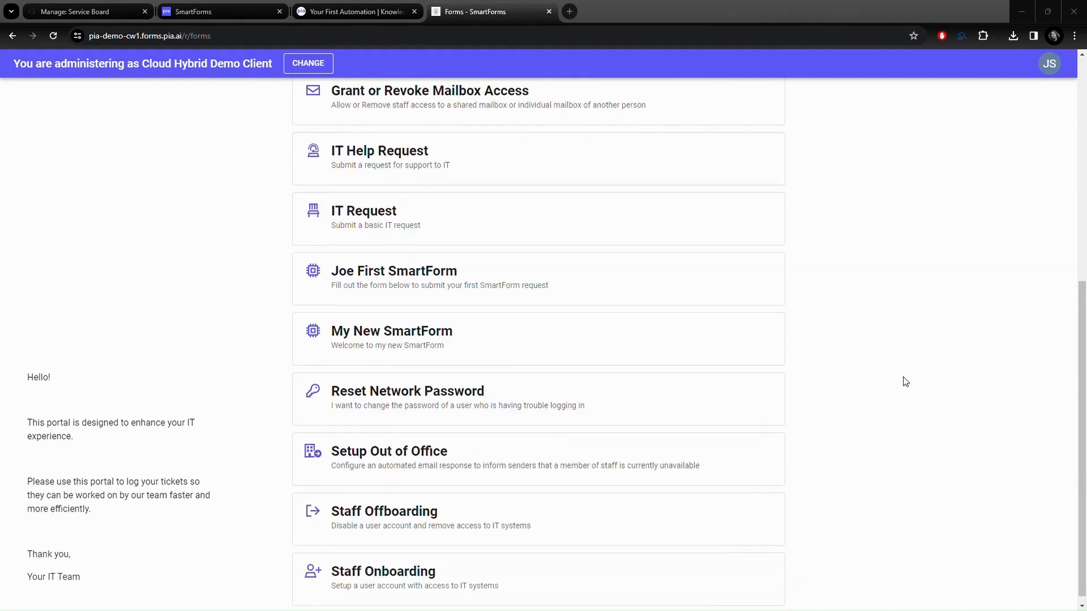
Step: Start a Staff Onboarding request and move through to its details page
{"action": "left_click", "coordinate": [420, 570]}
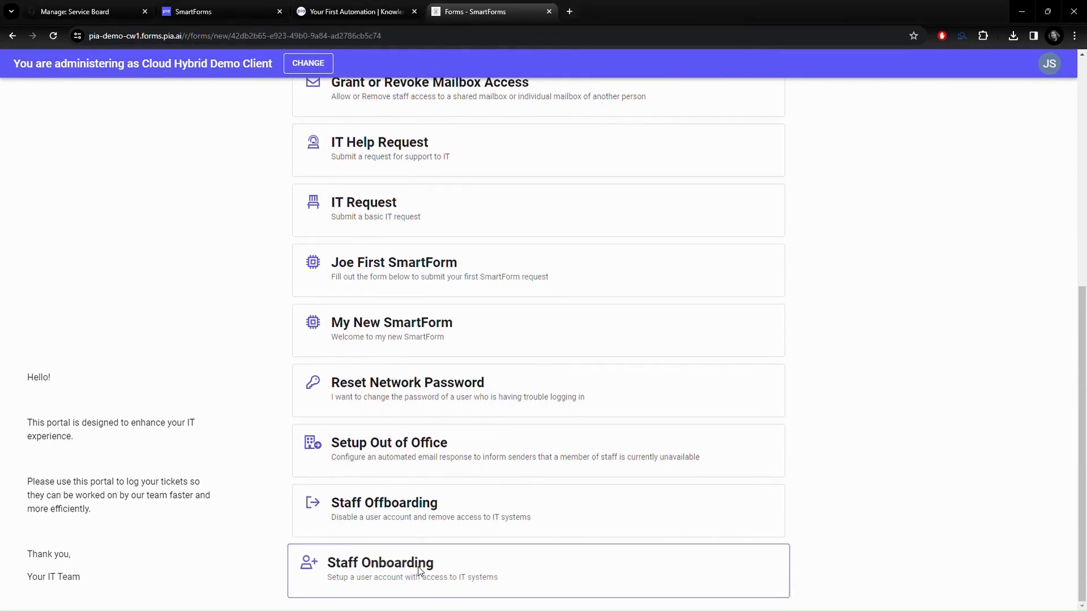
{"action": "left_click", "coordinate": [317, 199]}
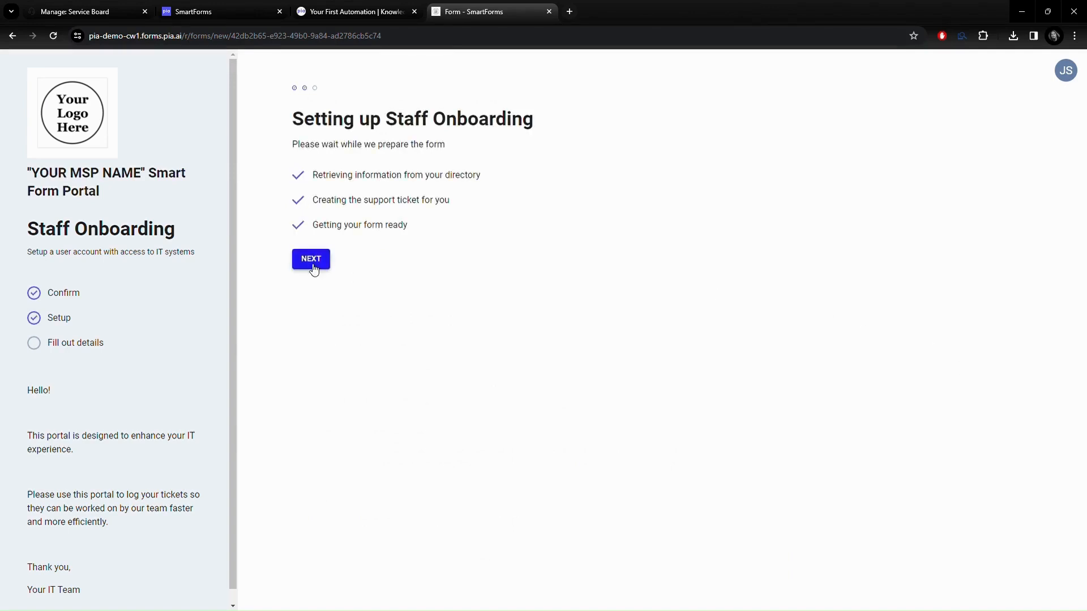
{"action": "left_click", "coordinate": [311, 264]}
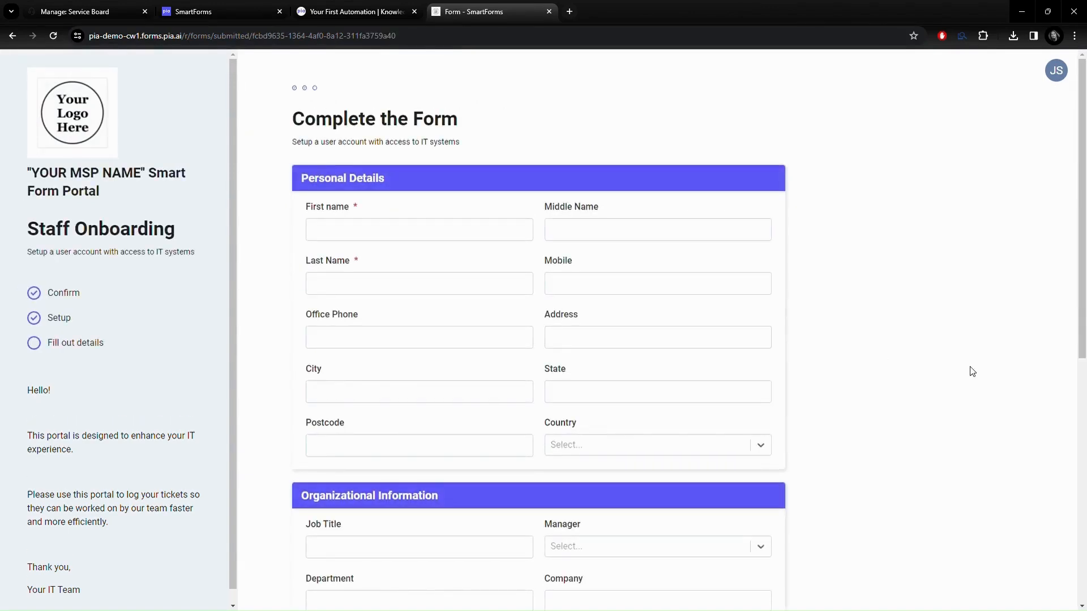
{"action": "scroll", "coordinate": [972, 371], "scroll_direction": "down", "scroll_amount": 5}
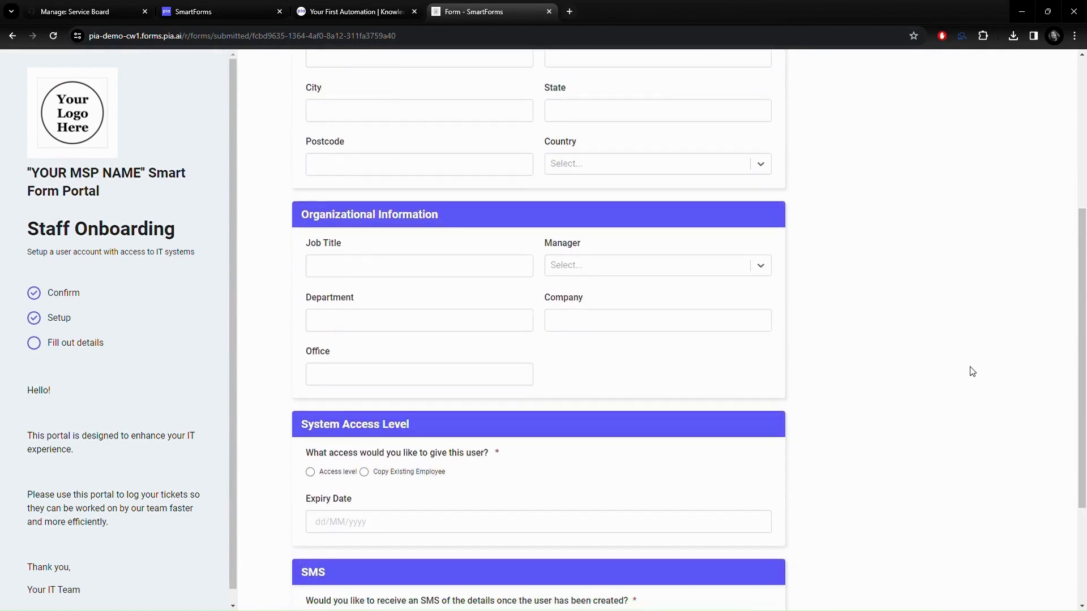
{"action": "scroll", "coordinate": [972, 372], "scroll_direction": "down", "scroll_amount": 3}
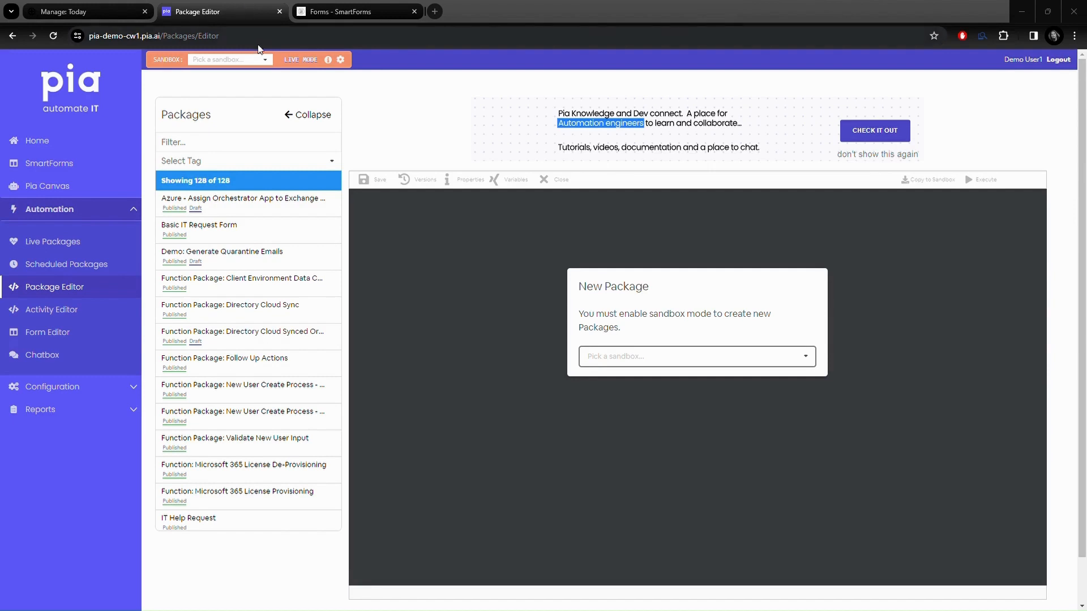
Step: Open the SANDBOX dropdown in the Package Editor top bar
{"action": "left_click", "coordinate": [265, 60]}
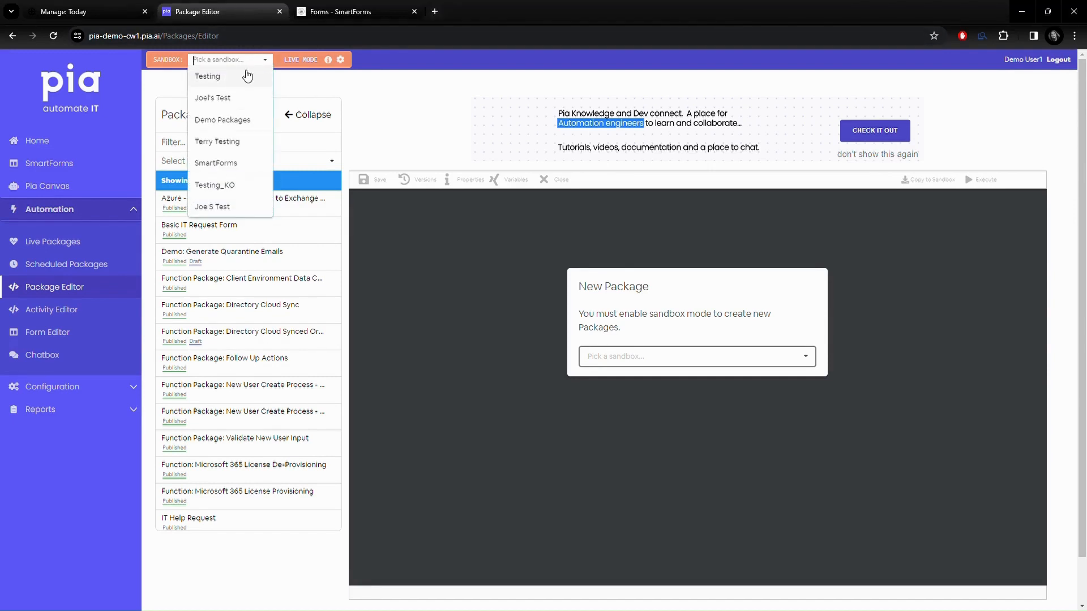
Step: In the Joe S Test sandbox, create package 'My New SmartForm' described as a new smartform test
{"action": "left_click", "coordinate": [226, 207]}
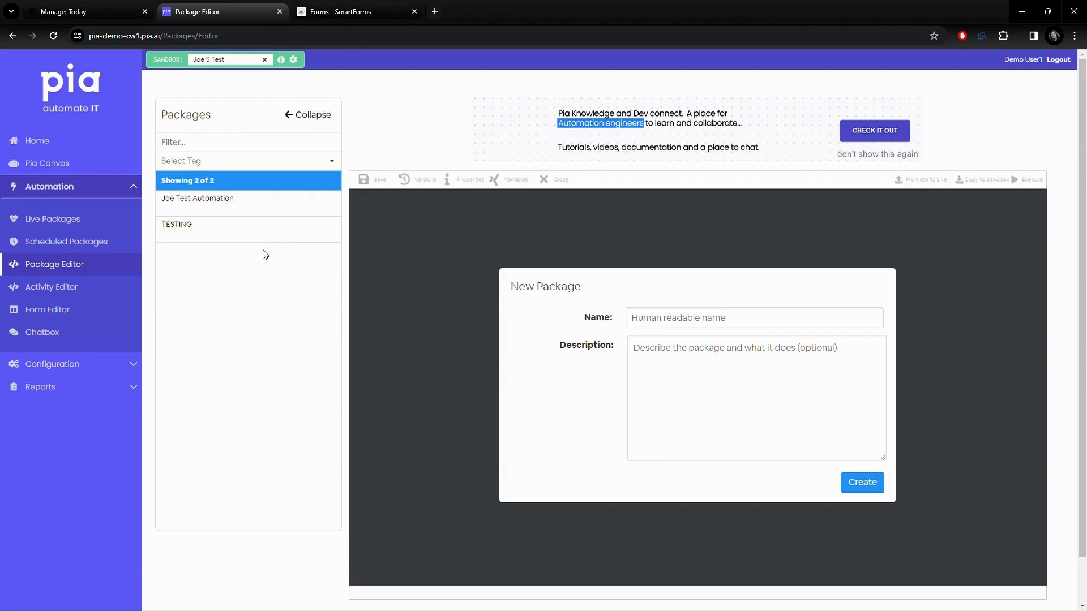
{"action": "left_click", "coordinate": [674, 327]}
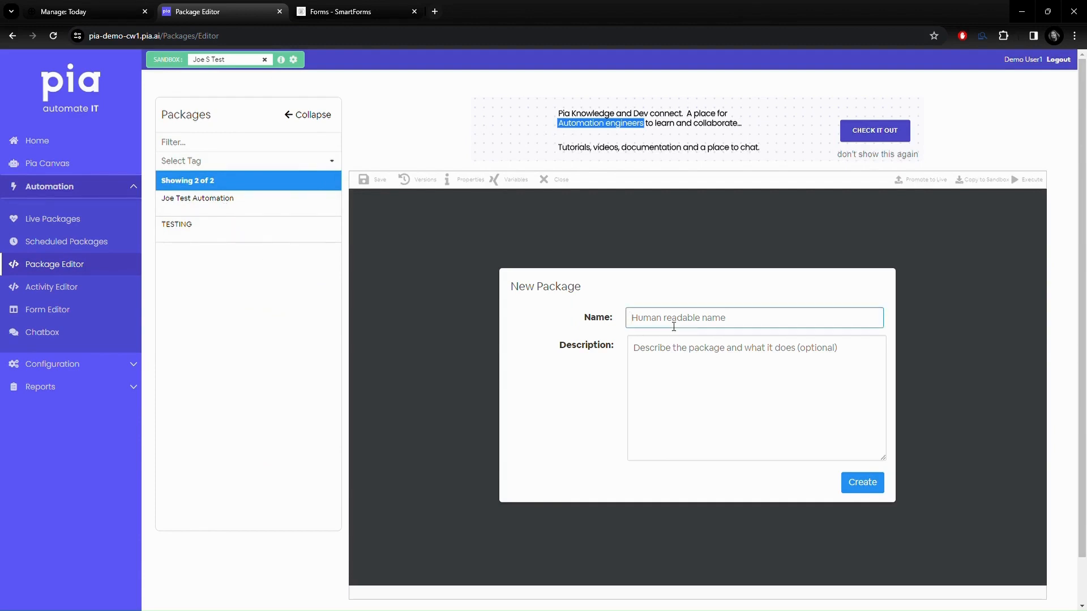
{"action": "type", "text": "My New SmartForm"}
{"action": "left_click", "coordinate": [657, 359]}
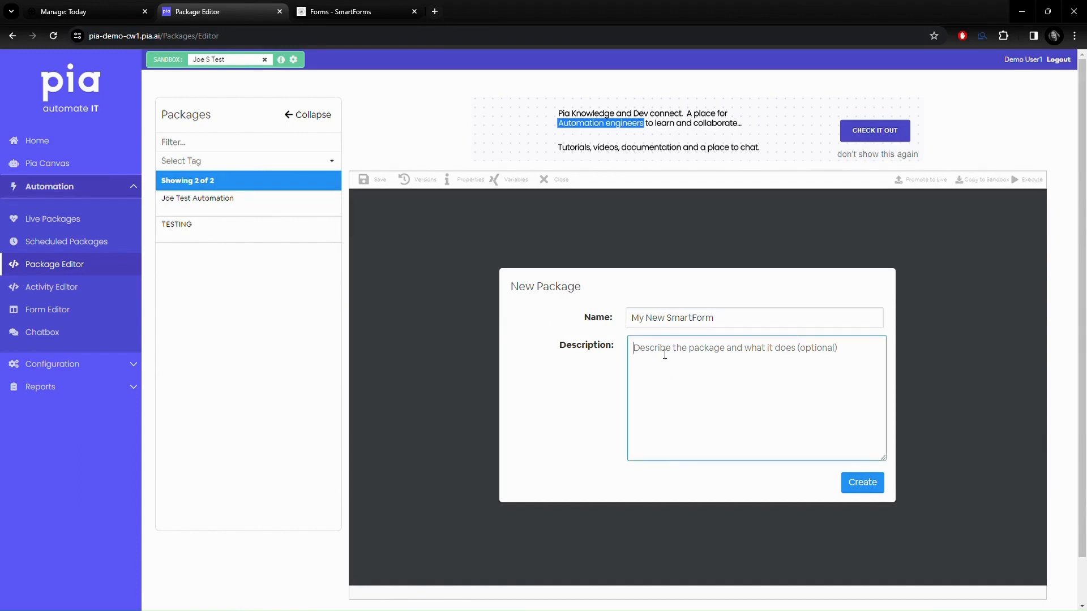
{"action": "type", "text": "This is a new smartform test"}
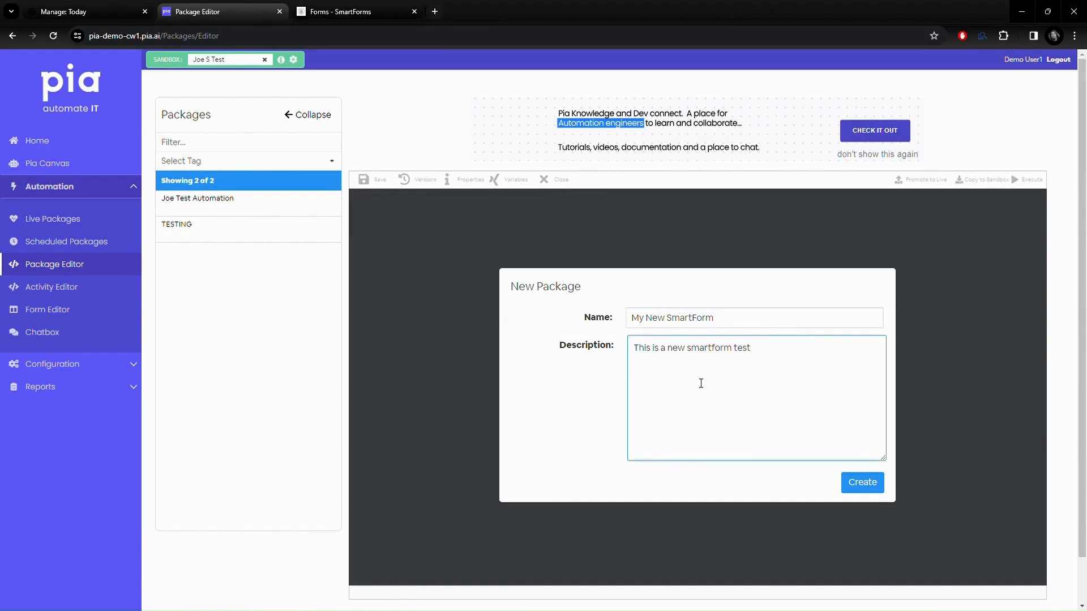
{"action": "left_click", "coordinate": [870, 490]}
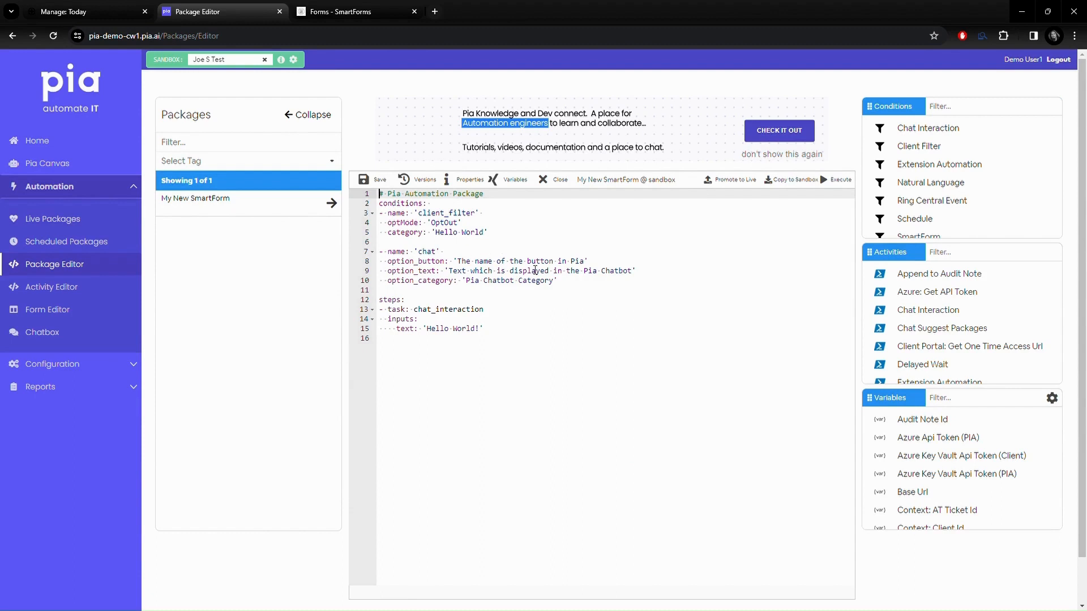
Step: Replace the chat condition with a SmartForm condition titled 'My New SmartForm', described 'Welcome to my new SmartForm'
{"action": "left_click_drag", "start_coordinate": [568, 283], "coordinate": [384, 256]}
{"action": "key", "text": "BackSpace"}
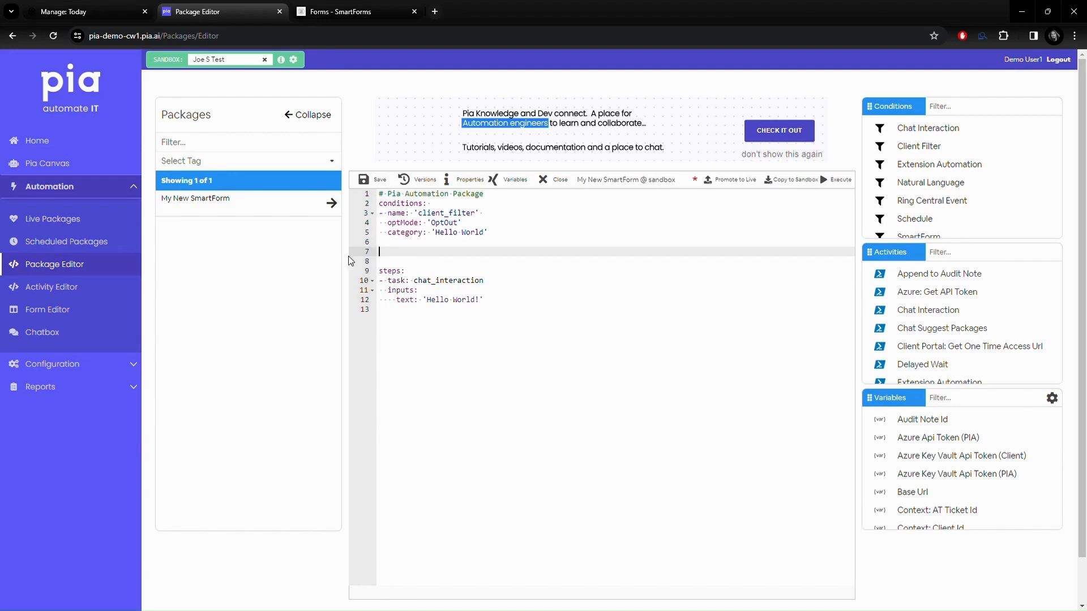
{"action": "left_click", "coordinate": [936, 237]}
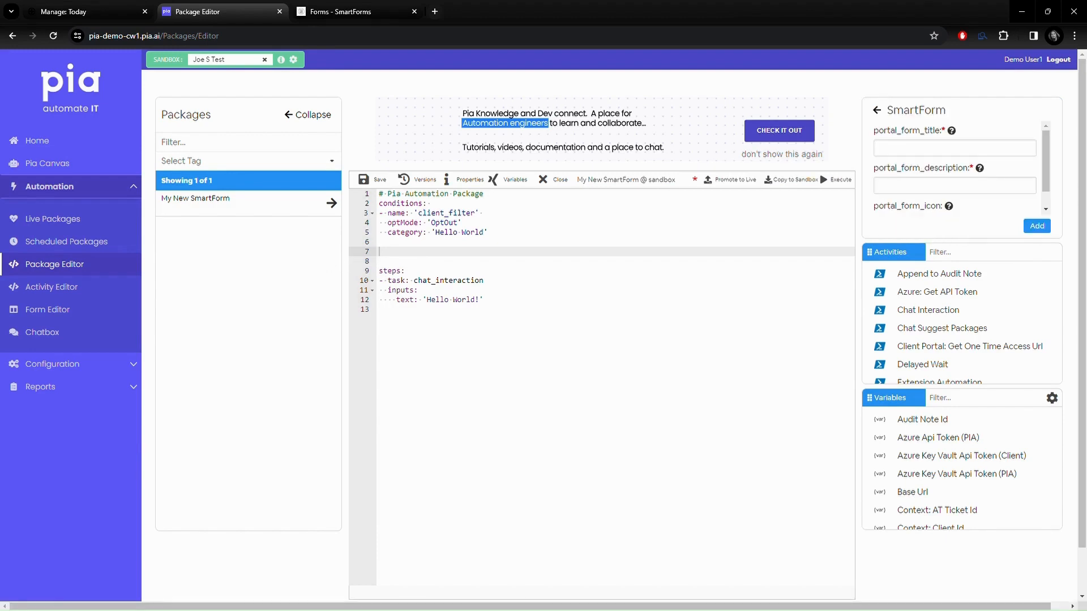
{"action": "type", "text": "My New SmartForm"}
{"action": "key", "text": "Tab"}
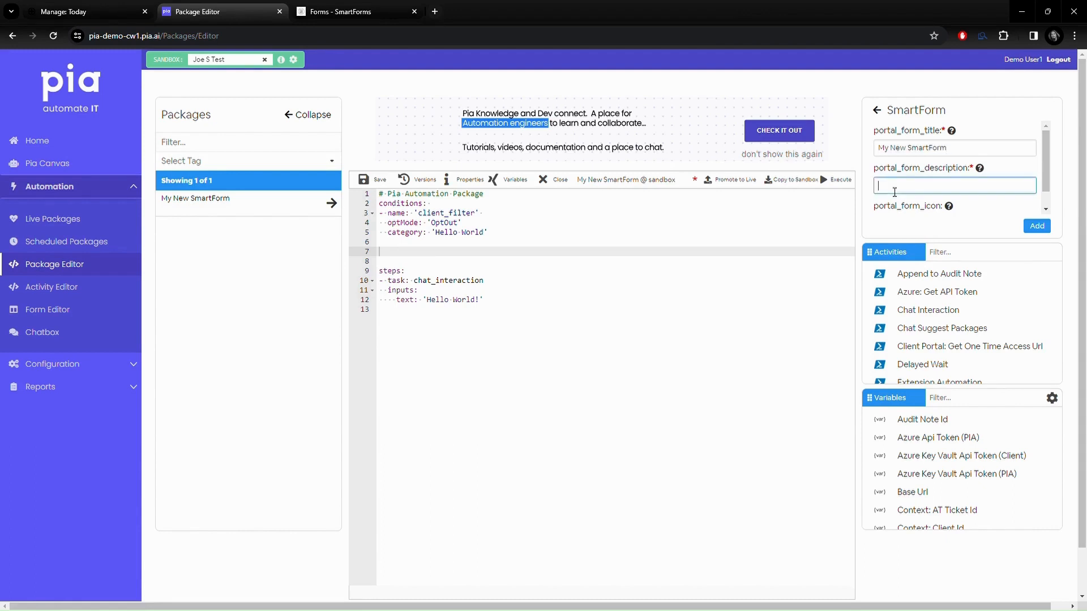
{"action": "type", "text": "Welcome to my new SmartForm"}
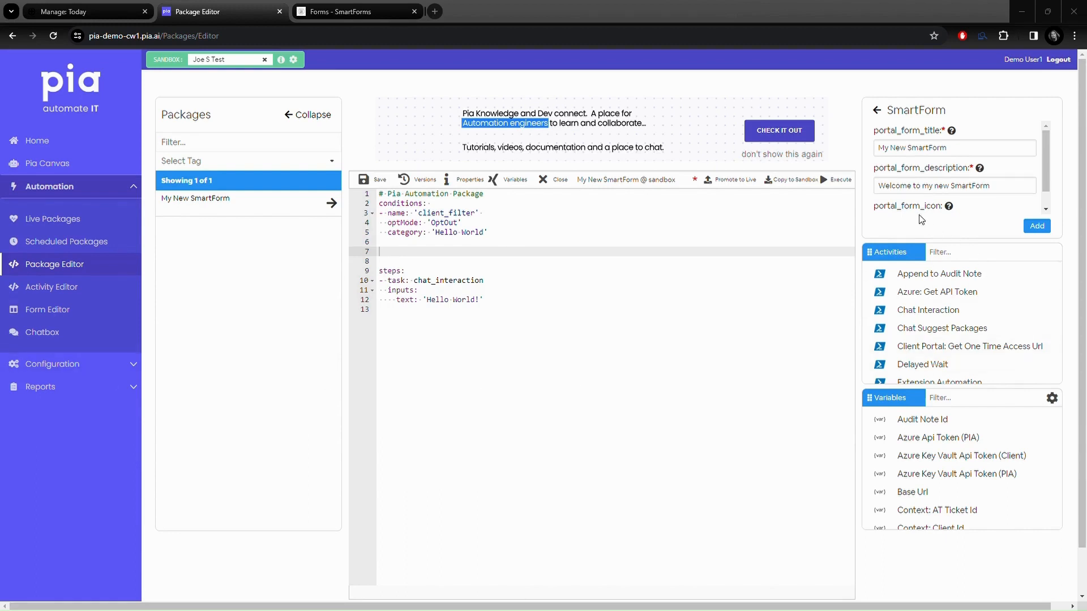
Step: Give the condition the fa-microchip icon, add it, and save the package
{"action": "scroll", "coordinate": [900, 194], "scroll_direction": "down", "scroll_amount": 1}
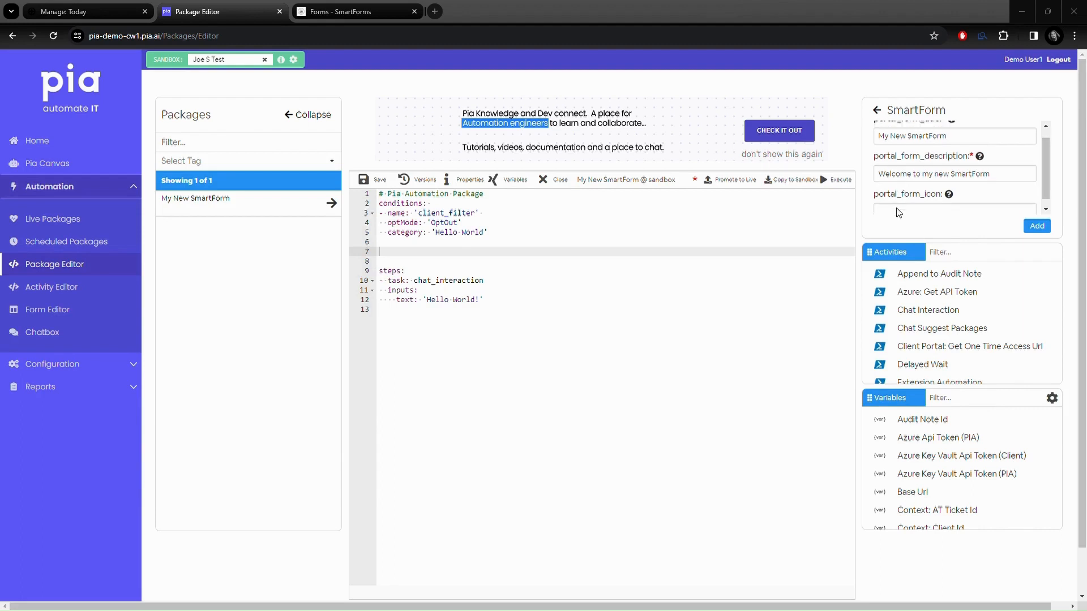
{"action": "left_click", "coordinate": [896, 205]}
{"action": "type", "text": "fa-microchip"}
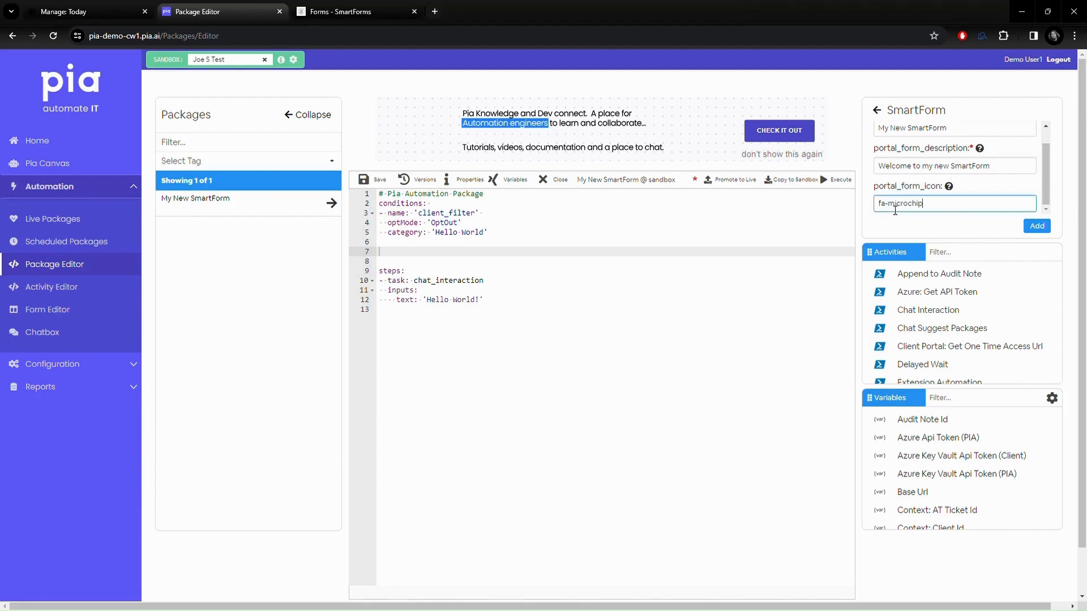
{"action": "left_click", "coordinate": [1038, 226]}
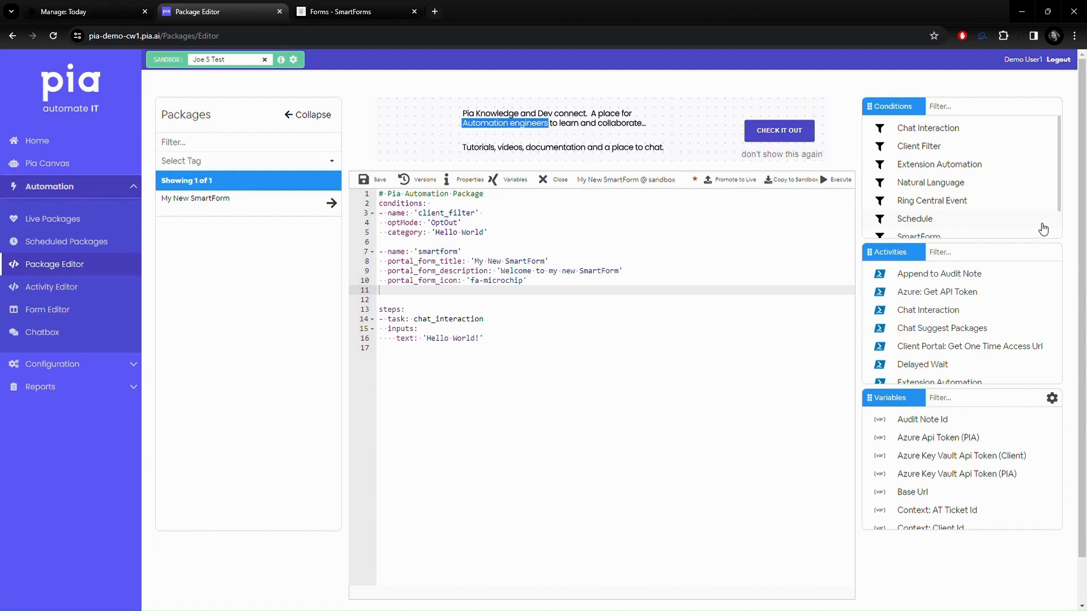
{"action": "left_click", "coordinate": [376, 180]}
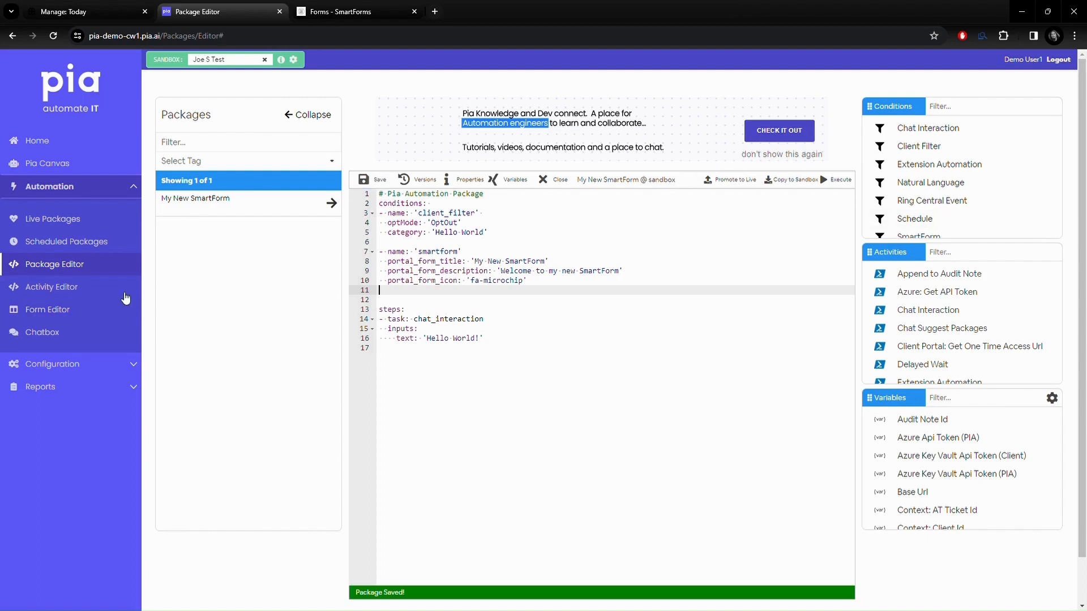
Step: Create form 'My New Test Form', static name my_new_smartform_test, described 'Test form for My new smart form'
{"action": "left_click", "coordinate": [50, 311]}
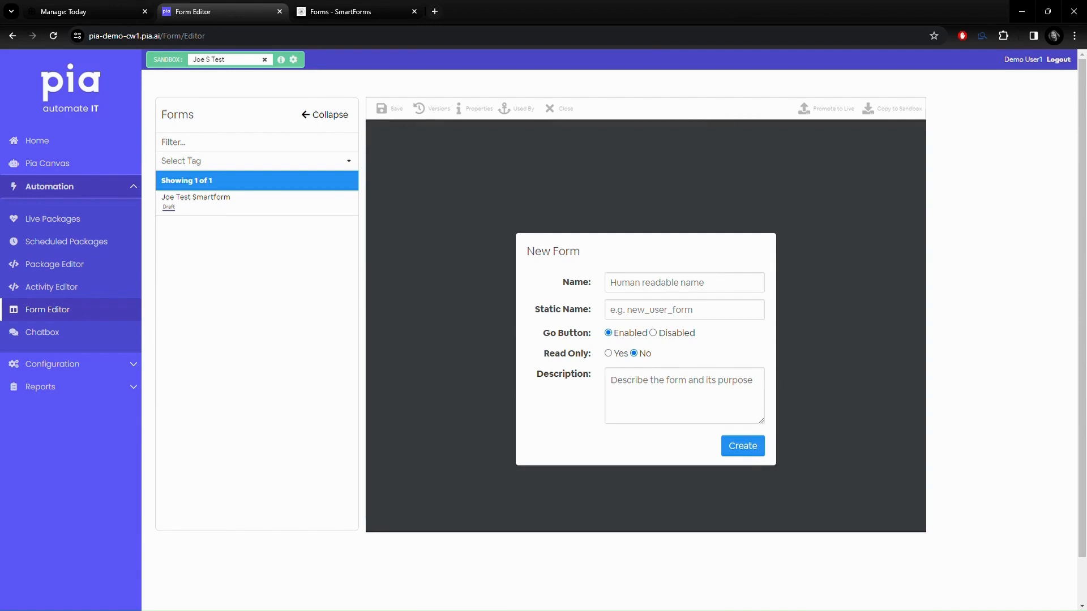
{"action": "type", "text": "My New Test Form"}
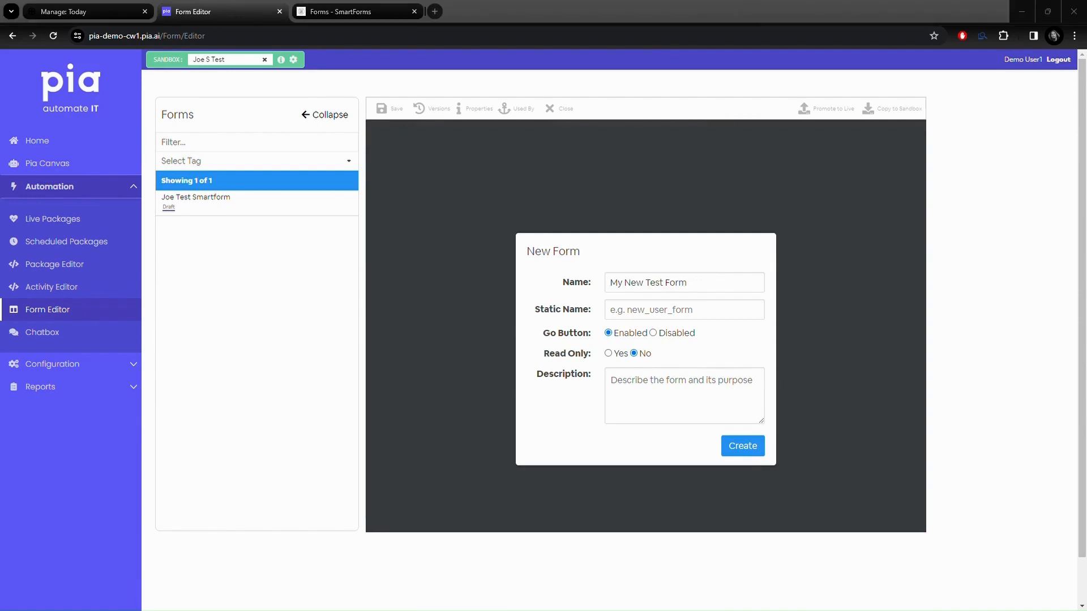
{"action": "left_click", "coordinate": [684, 310]}
{"action": "type", "text": "my_new_smartform_test"}
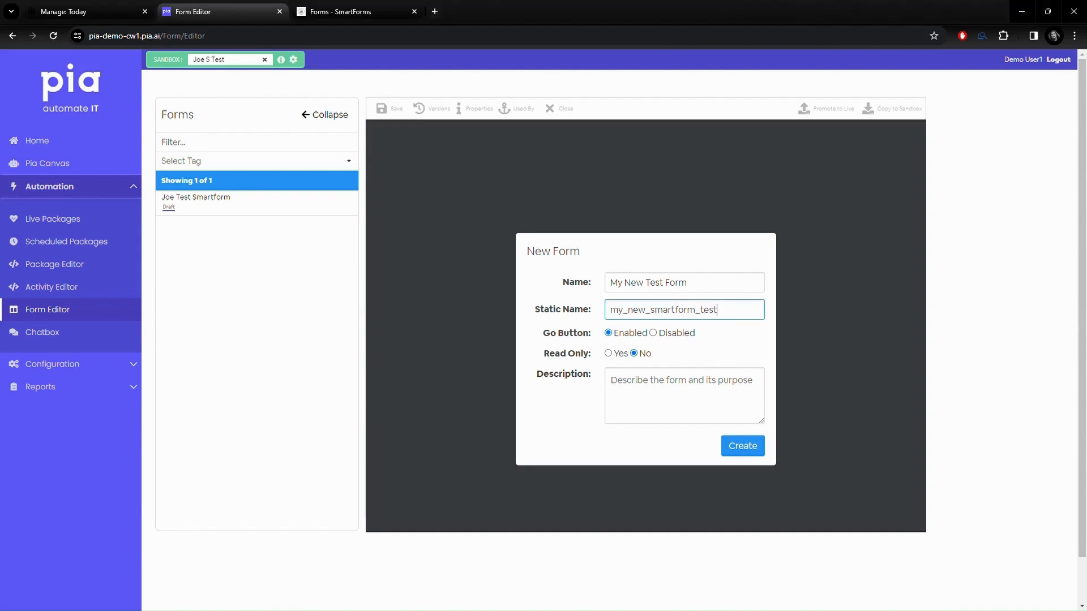
{"action": "left_click", "coordinate": [620, 393]}
{"action": "type", "text": "Test form for My new smart form"}
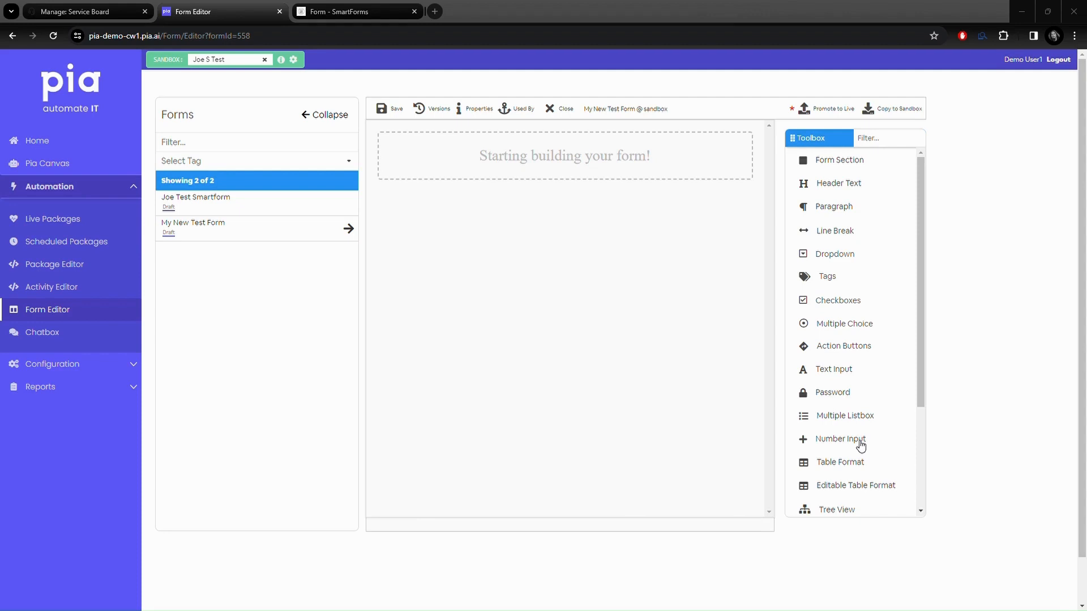
Step: Add a Contact Number number input to the form and set it to full width
{"action": "left_click_drag", "start_coordinate": [860, 444], "coordinate": [530, 170]}
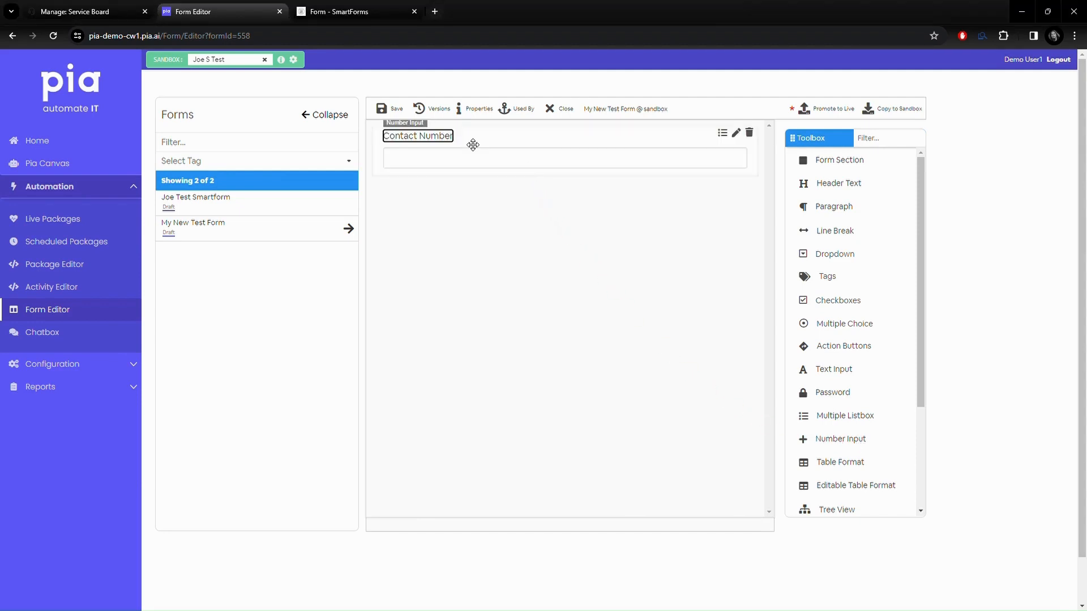
{"action": "left_click", "coordinate": [473, 145]}
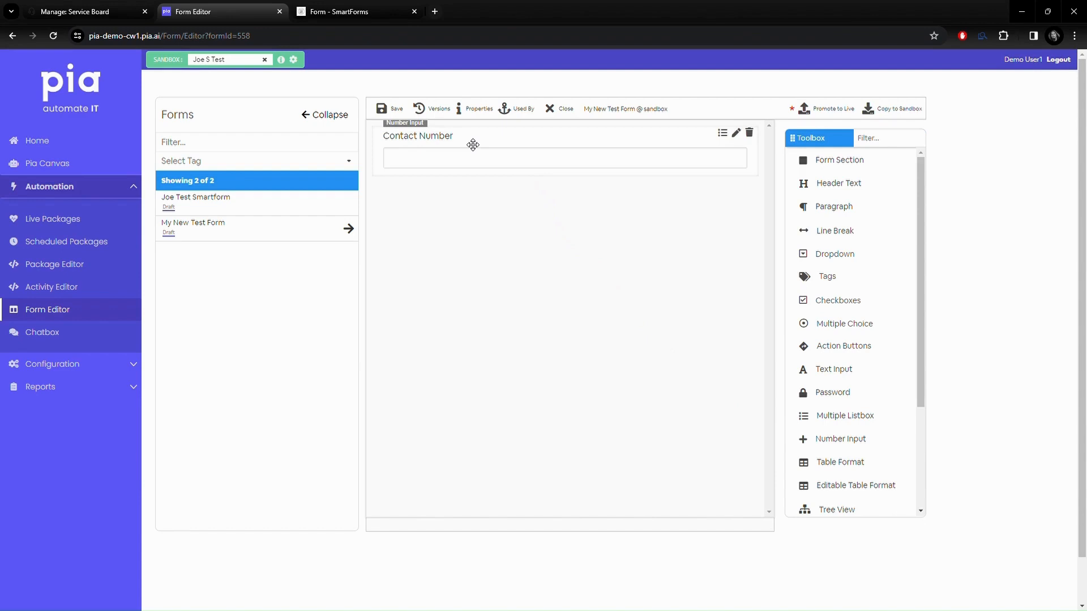
{"action": "left_click", "coordinate": [736, 133]}
{"action": "left_click", "coordinate": [515, 283]}
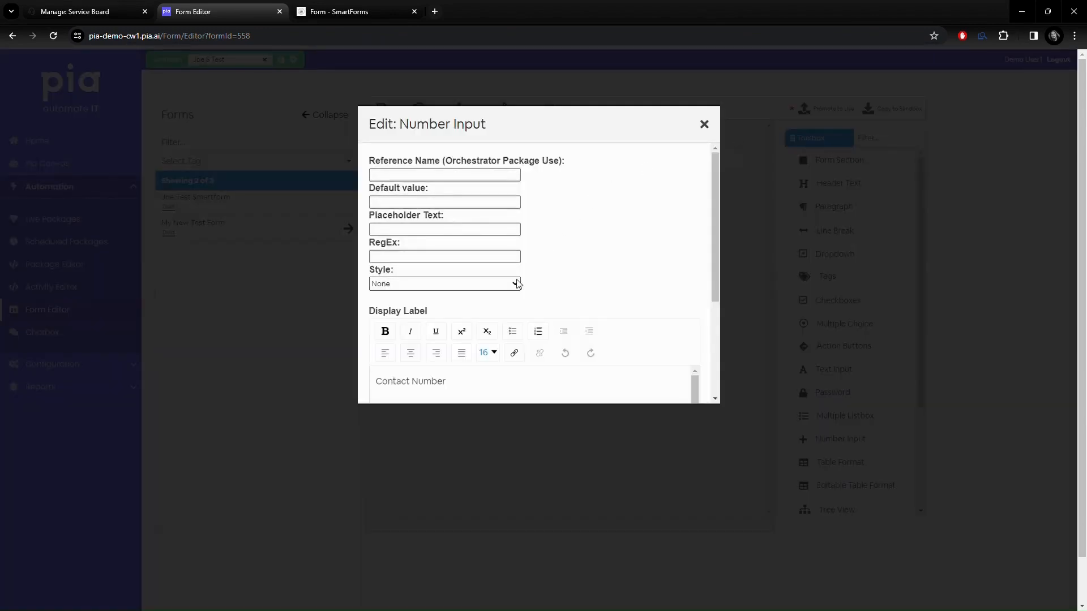
{"action": "left_click", "coordinate": [504, 310]}
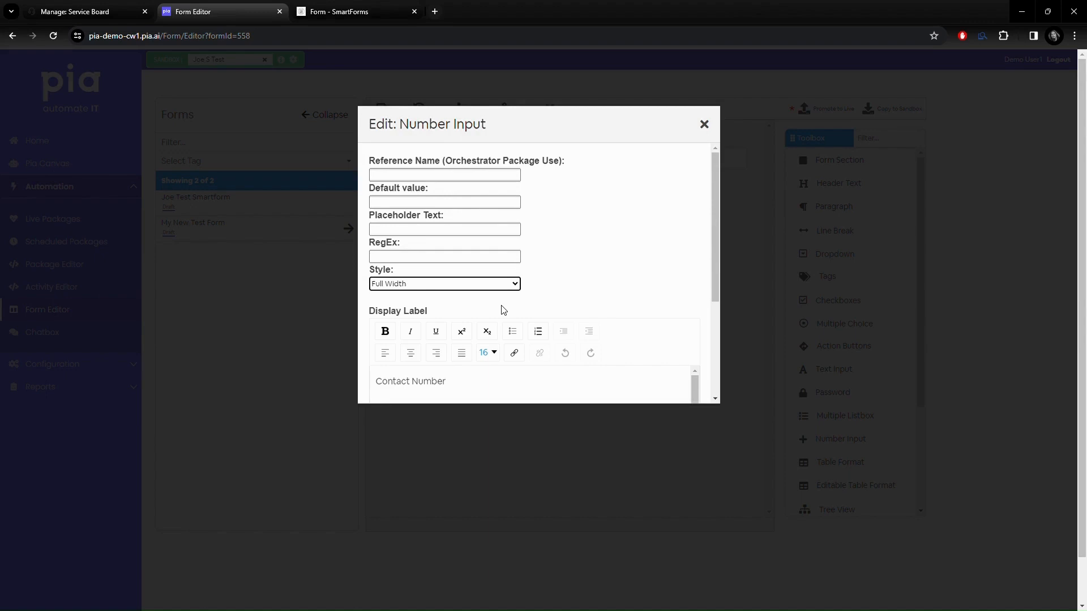
{"action": "left_click", "coordinate": [705, 125]}
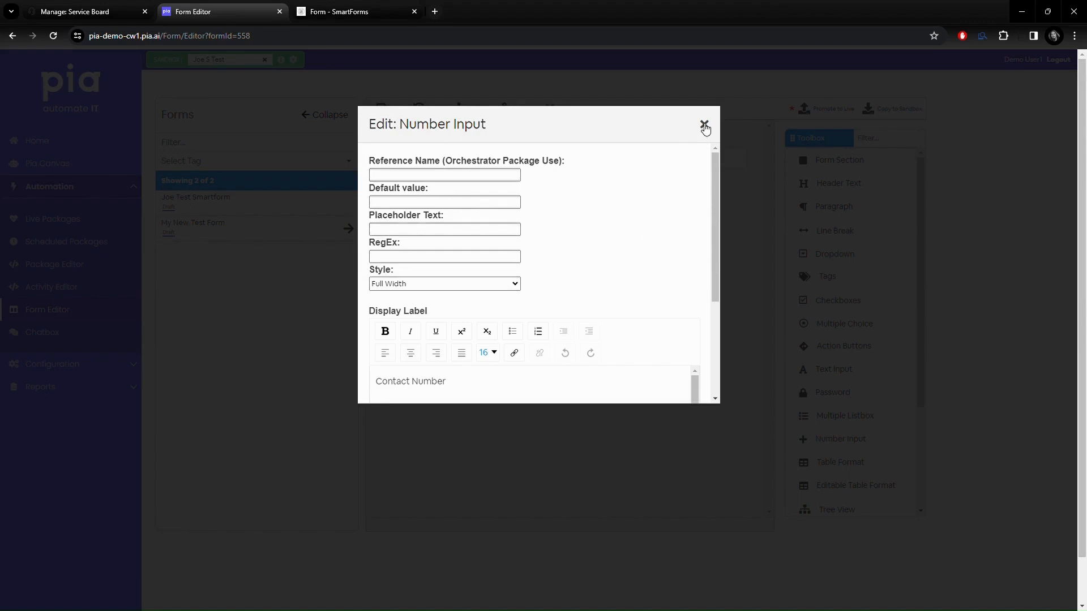
Step: Drag a Multi-line Input from the Toolbox onto the form below Contact Number
{"action": "scroll", "coordinate": [885, 374], "scroll_direction": "down", "scroll_amount": 1}
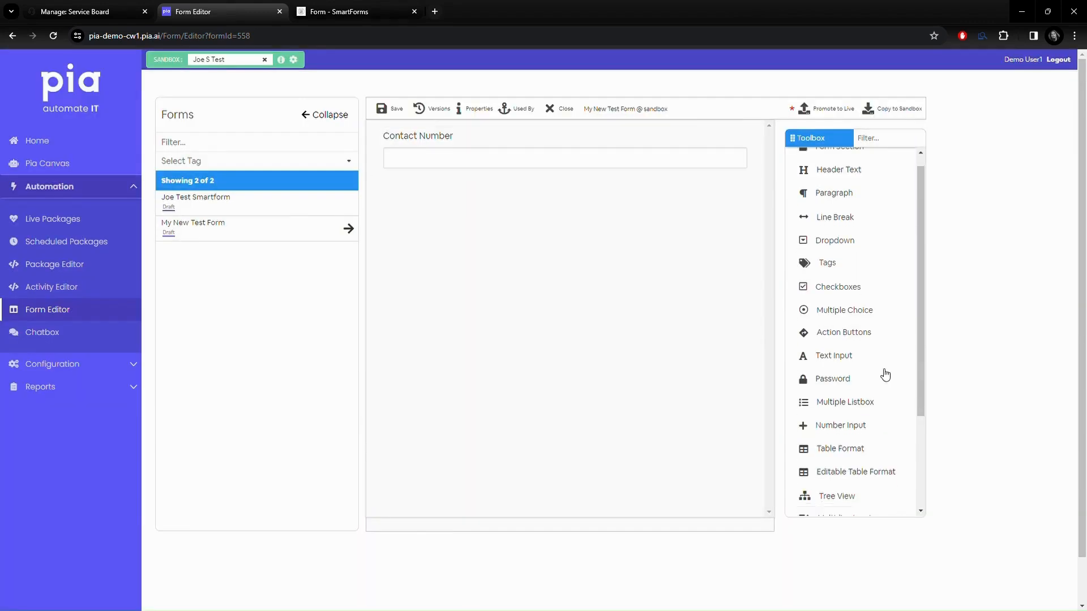
{"action": "scroll", "coordinate": [886, 375], "scroll_direction": "down", "scroll_amount": 2}
{"action": "left_click_drag", "start_coordinate": [865, 419], "coordinate": [453, 190]}
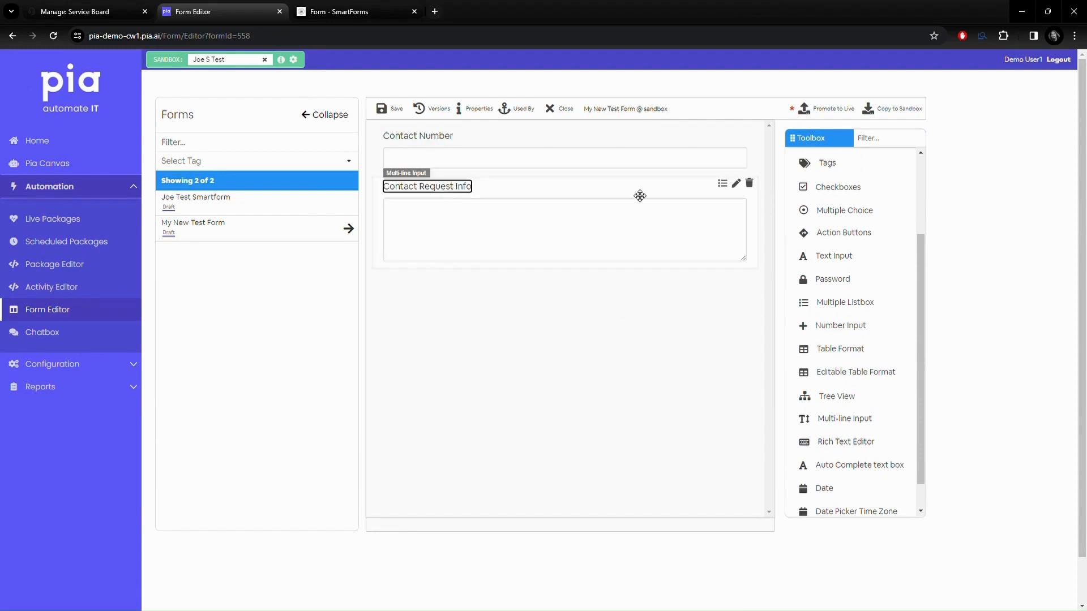
Step: Set the Contact Request Info field to Full Width and save My New Test Form
{"action": "left_click", "coordinate": [736, 183]}
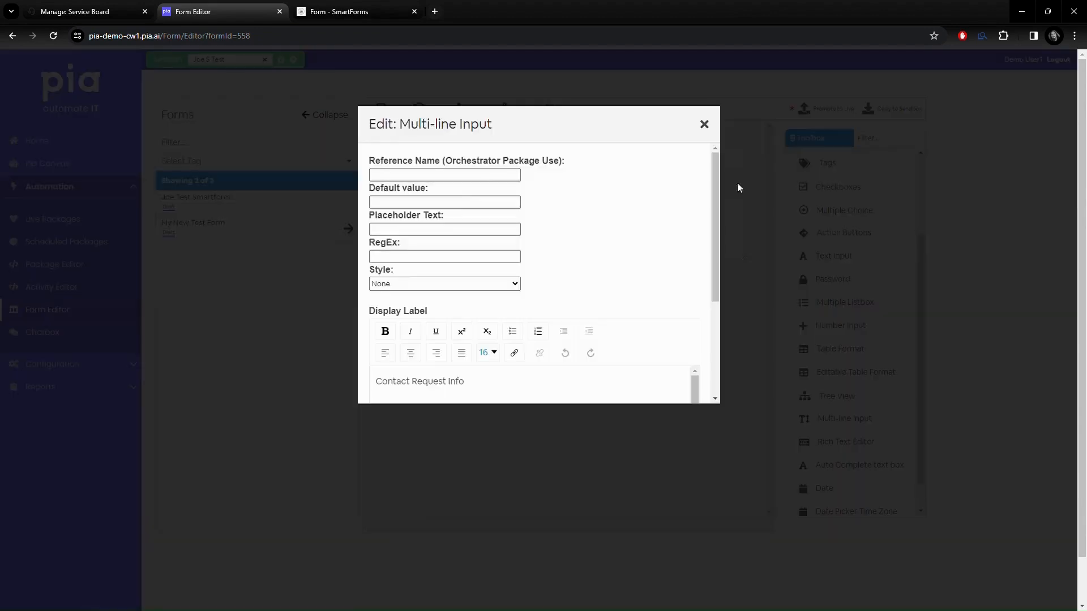
{"action": "left_click", "coordinate": [517, 287]}
{"action": "left_click", "coordinate": [503, 306]}
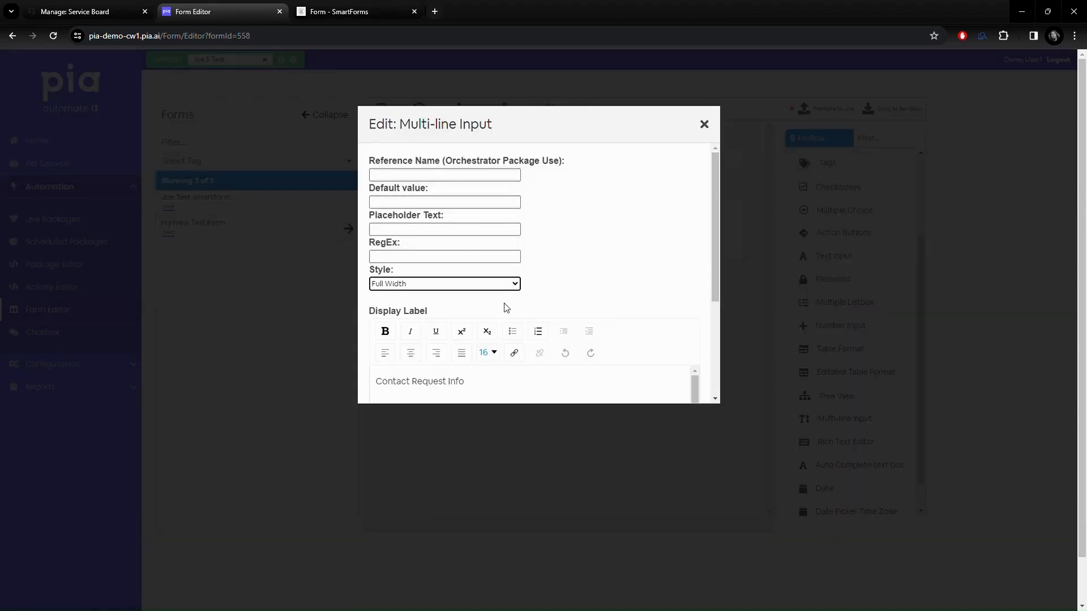
{"action": "left_click", "coordinate": [708, 124]}
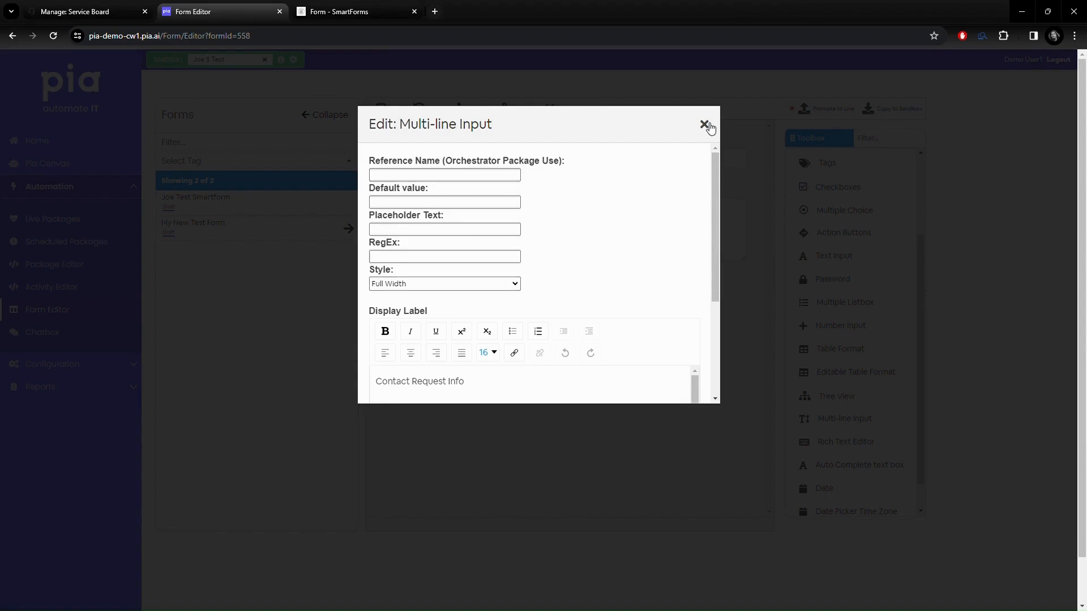
{"action": "left_click", "coordinate": [705, 124]}
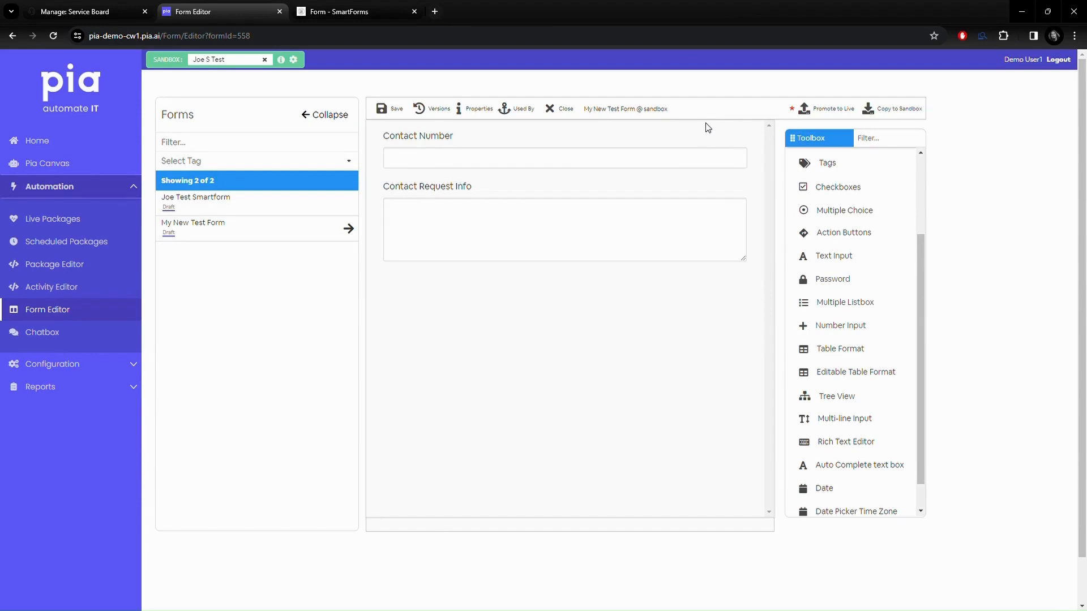
{"action": "left_click", "coordinate": [389, 109]}
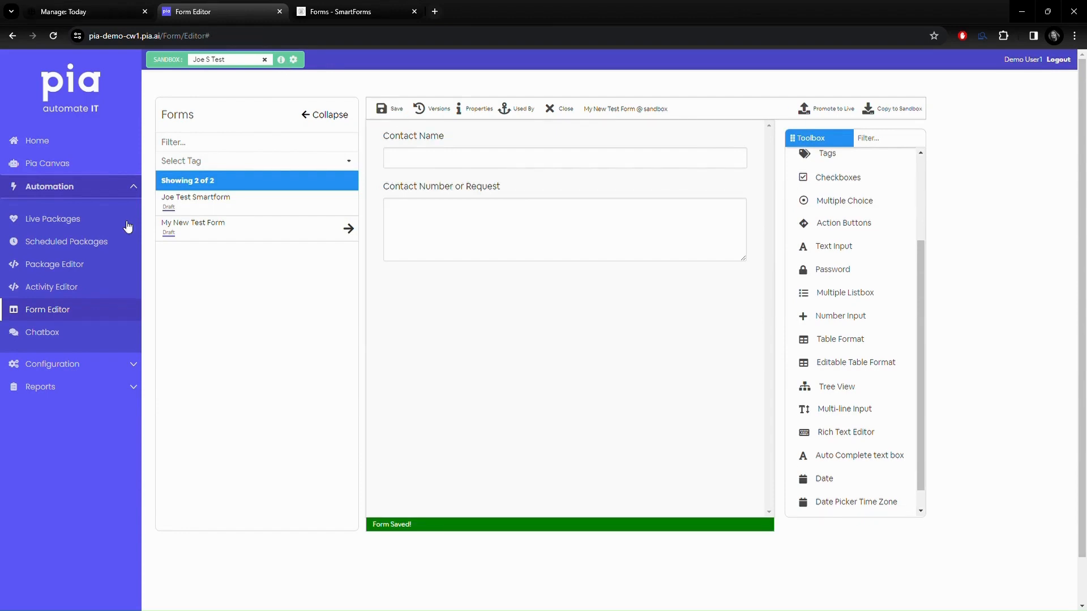
{"action": "left_click", "coordinate": [53, 267]}
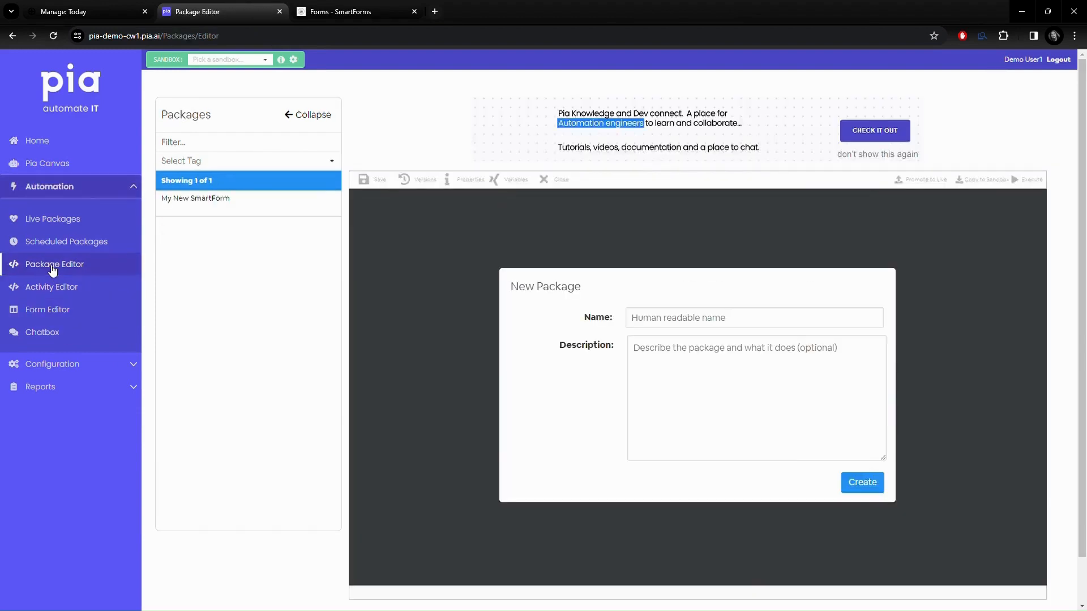
Step: In My New SmartForm, configure a SmartForm Interaction activity with form_name my_new_smartform_test
{"action": "left_click", "coordinate": [226, 201]}
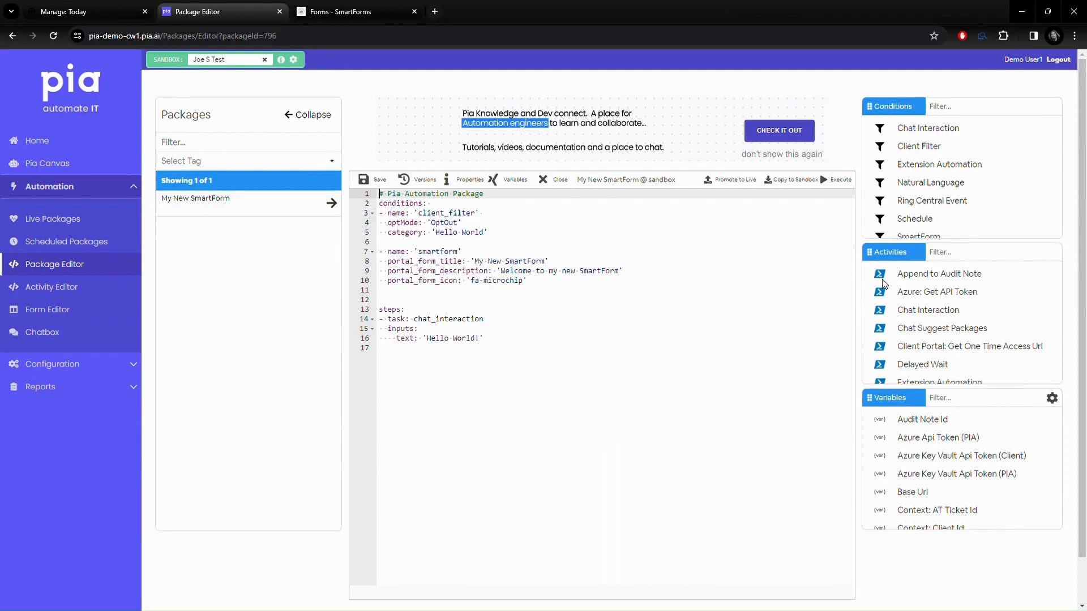
{"action": "left_click", "coordinate": [968, 256]}
{"action": "type", "text": "smart"}
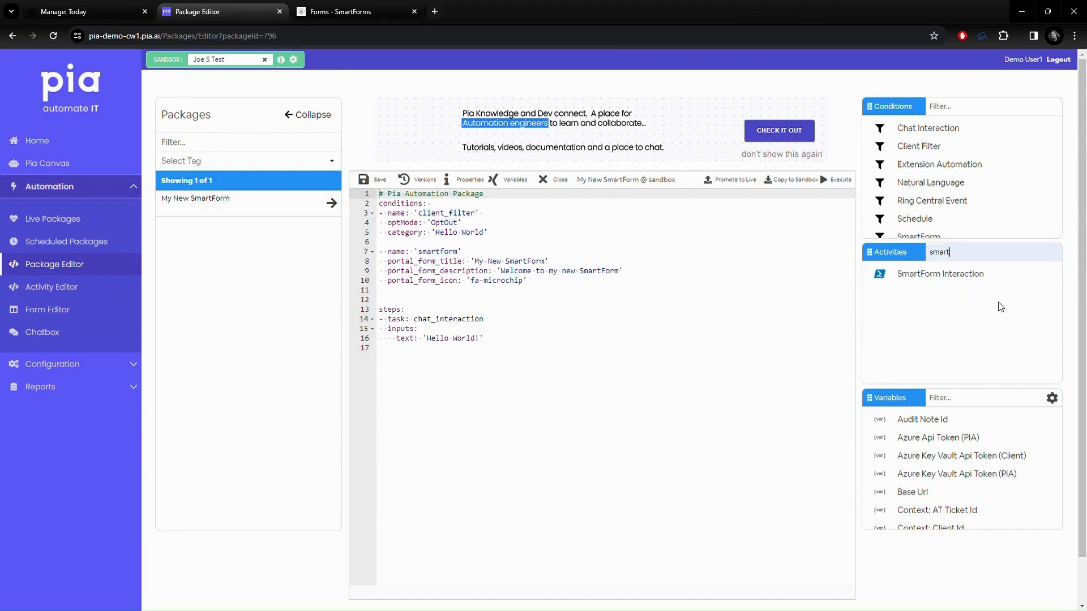
{"action": "left_click", "coordinate": [940, 276]}
{"action": "mouse_move", "coordinate": [934, 277]}
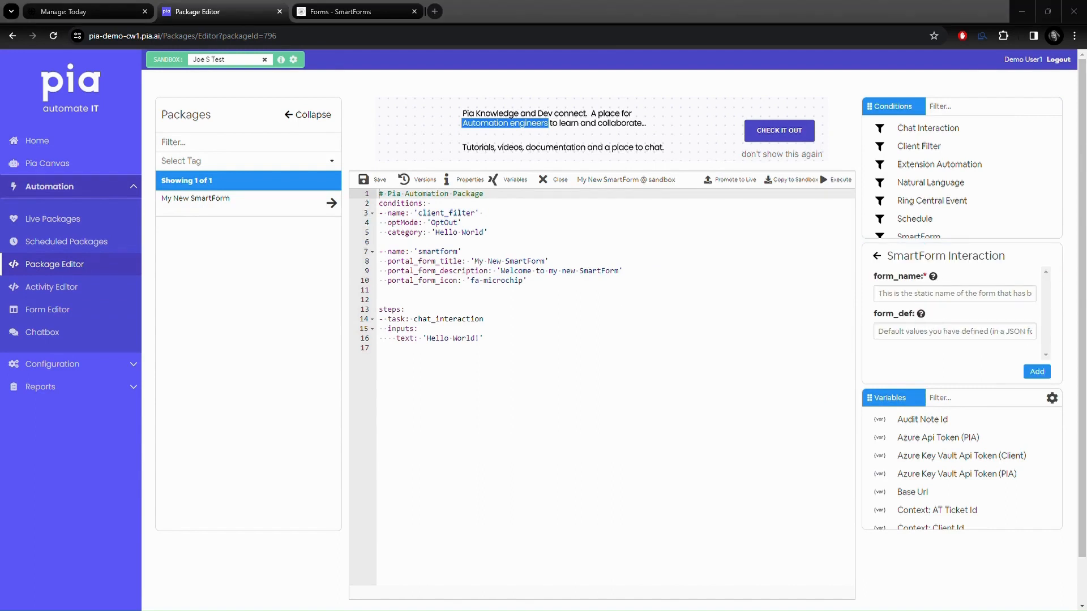
{"action": "left_click", "coordinate": [889, 295]}
{"action": "type", "text": "my_new_smartform_test"}
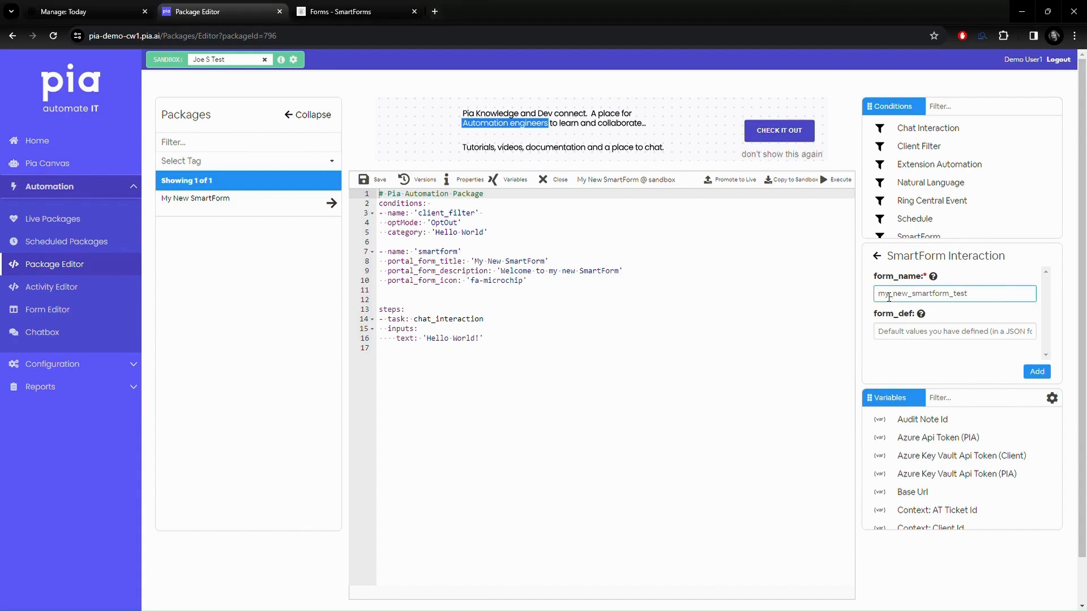
Step: Delete the old chat_interaction step, insert the SmartForm Interaction, and save the package
{"action": "left_click_drag", "start_coordinate": [476, 344], "coordinate": [385, 328]}
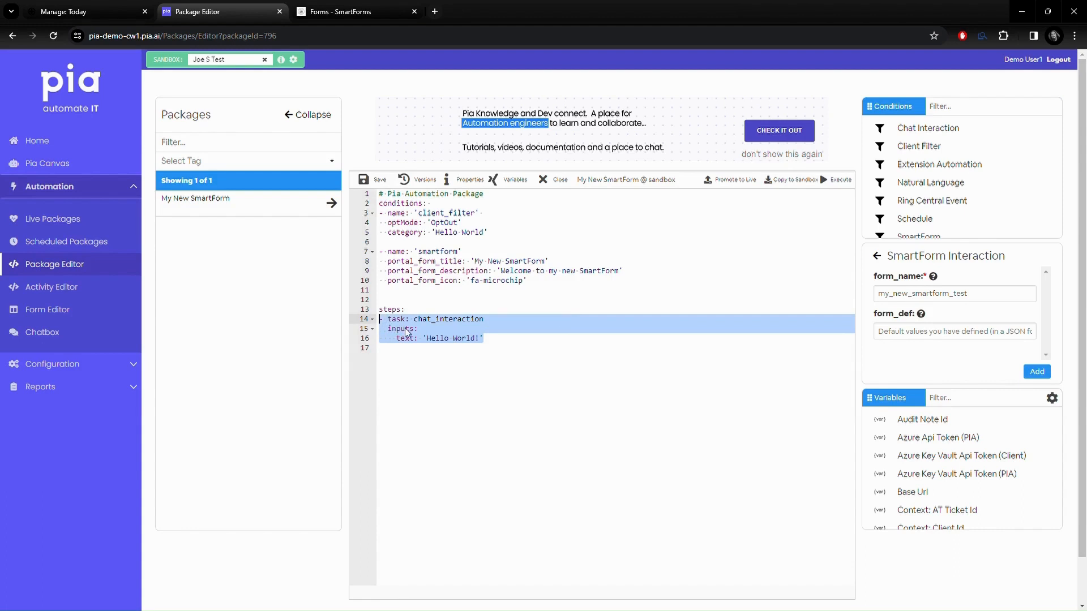
{"action": "key", "text": "Delete"}
{"action": "left_click", "coordinate": [378, 181]}
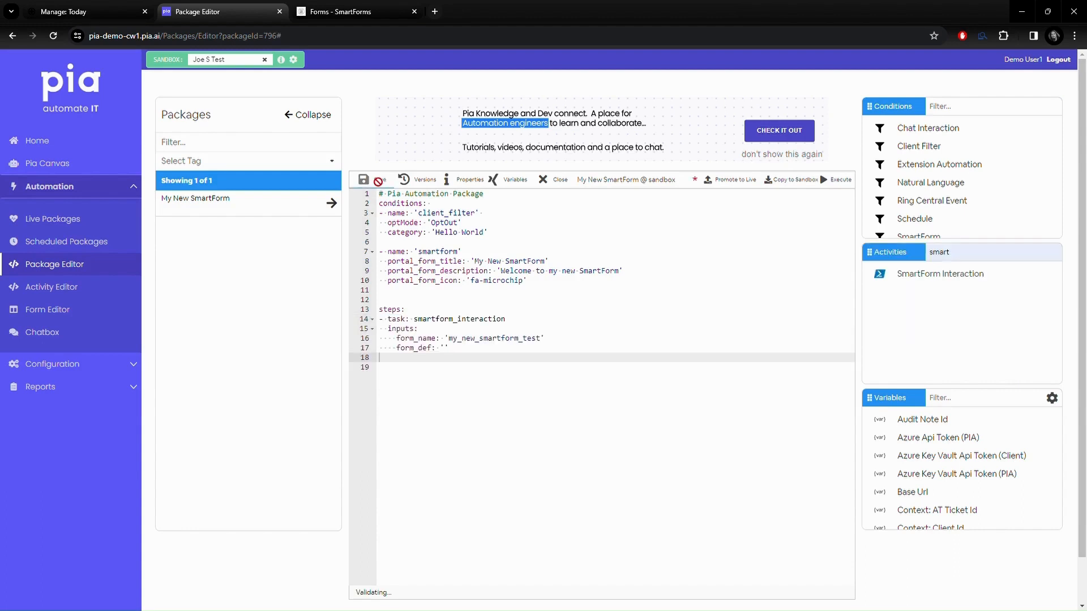
Step: Promote the package live and enable My New SmartForm for Cloud Hybrid Demo Client
{"action": "left_click", "coordinate": [734, 180]}
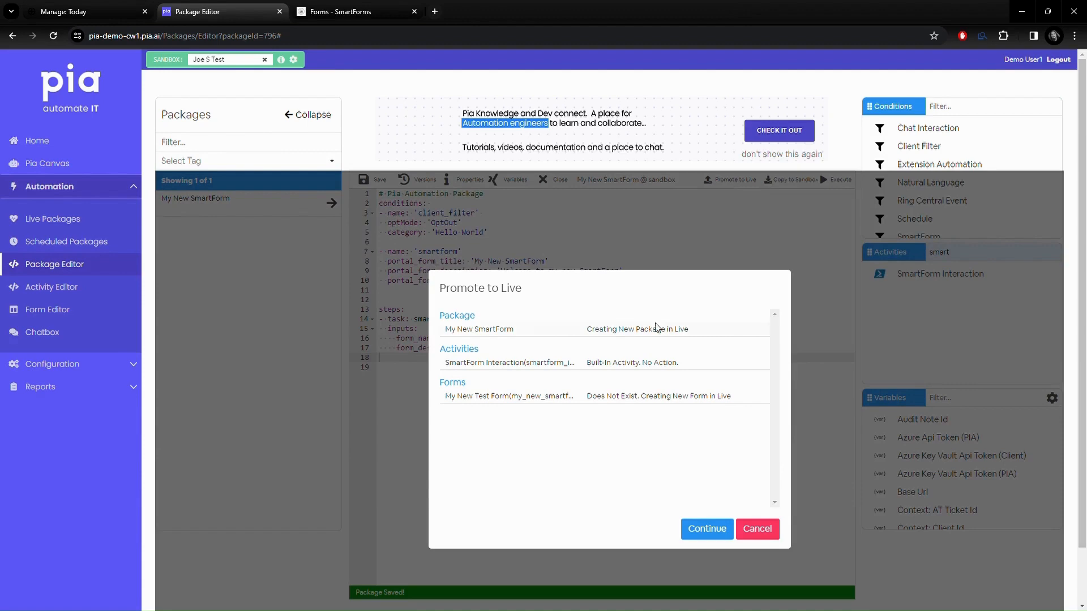
{"action": "left_click", "coordinate": [702, 526]}
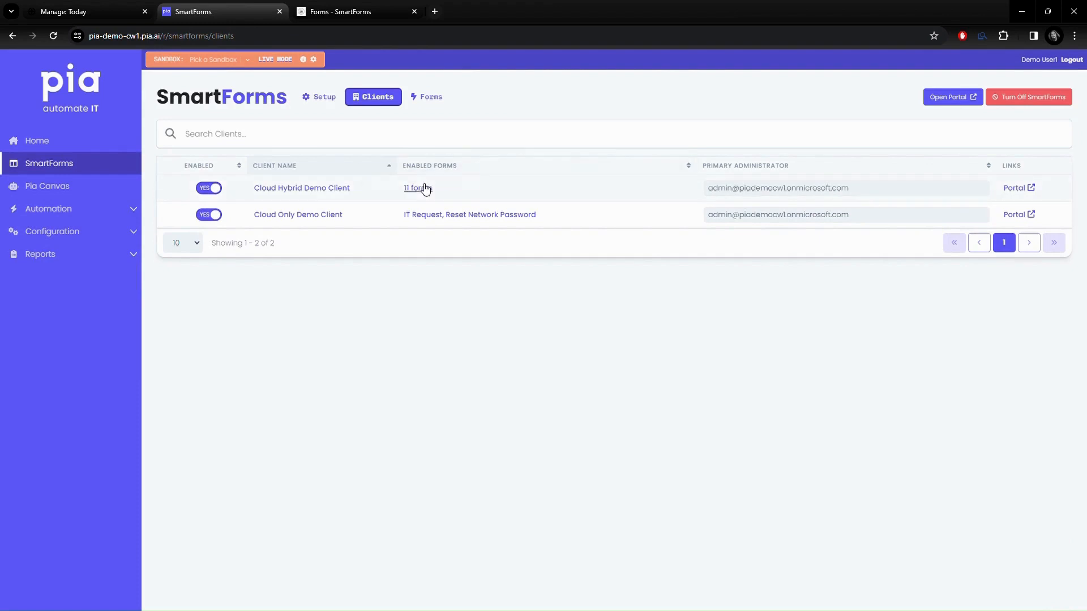
{"action": "left_click", "coordinate": [421, 190]}
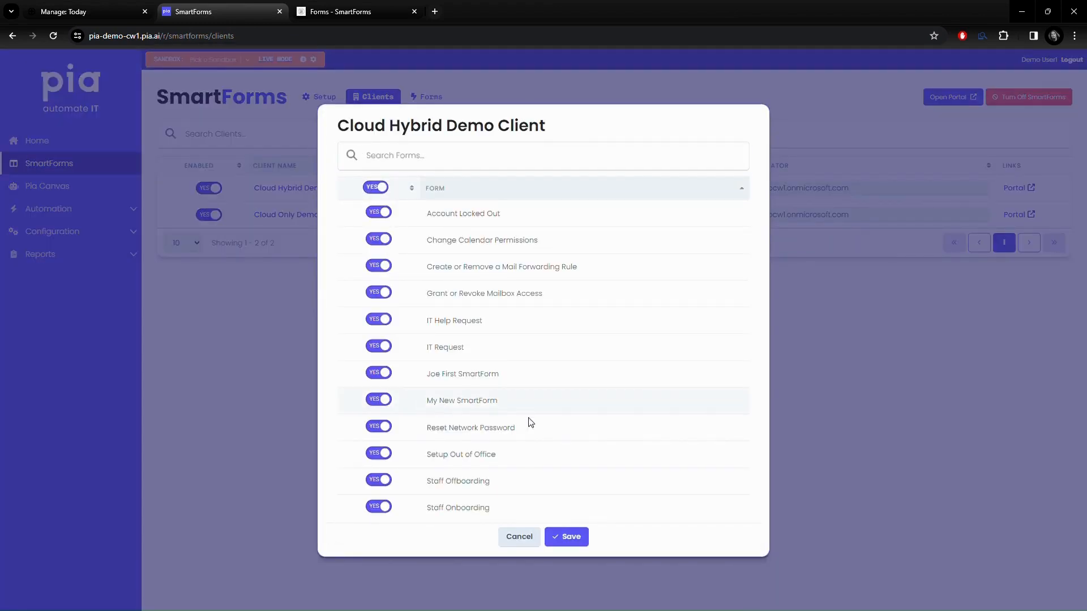
{"action": "left_click", "coordinate": [569, 537]}
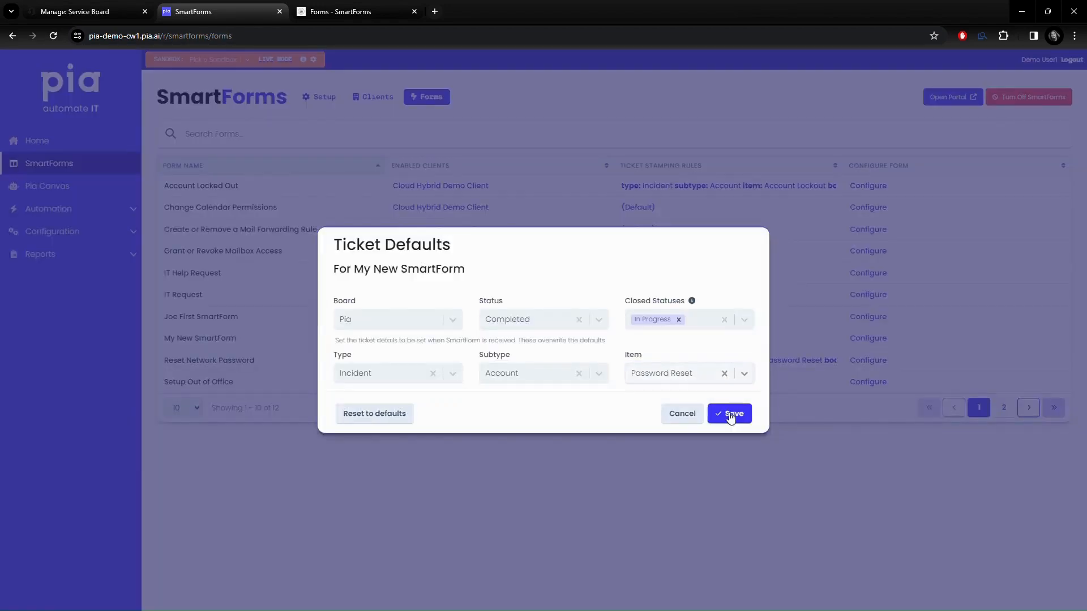
Step: Save Incident/Account/Password Reset ticket defaults for My New SmartForm, then find it in the portal
{"action": "left_click", "coordinate": [728, 414]}
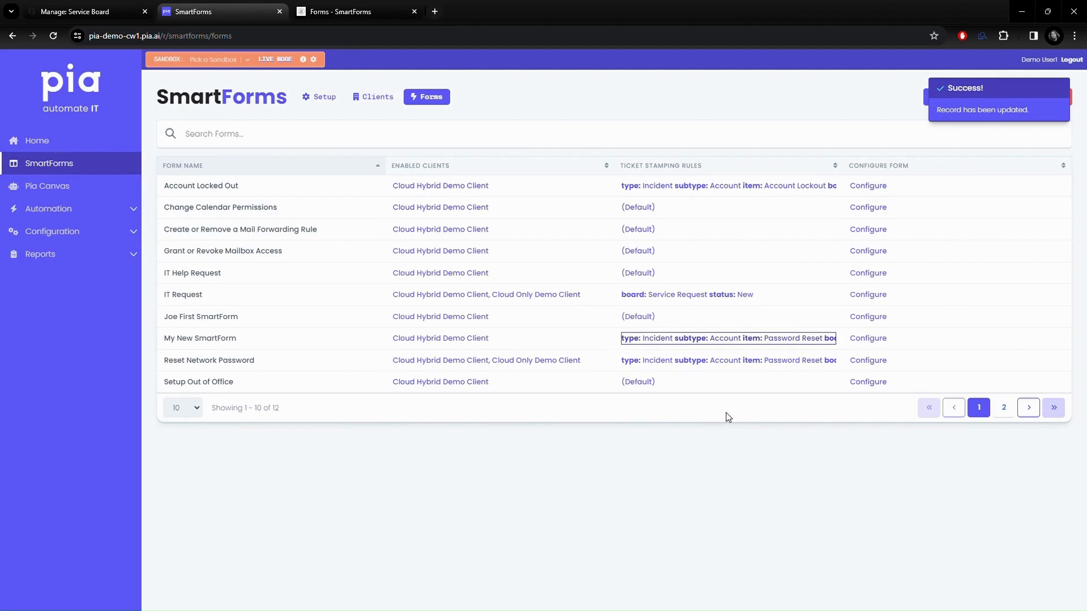
{"action": "left_click", "coordinate": [385, 11]}
{"action": "scroll", "coordinate": [568, 384], "scroll_direction": "down", "scroll_amount": 3}
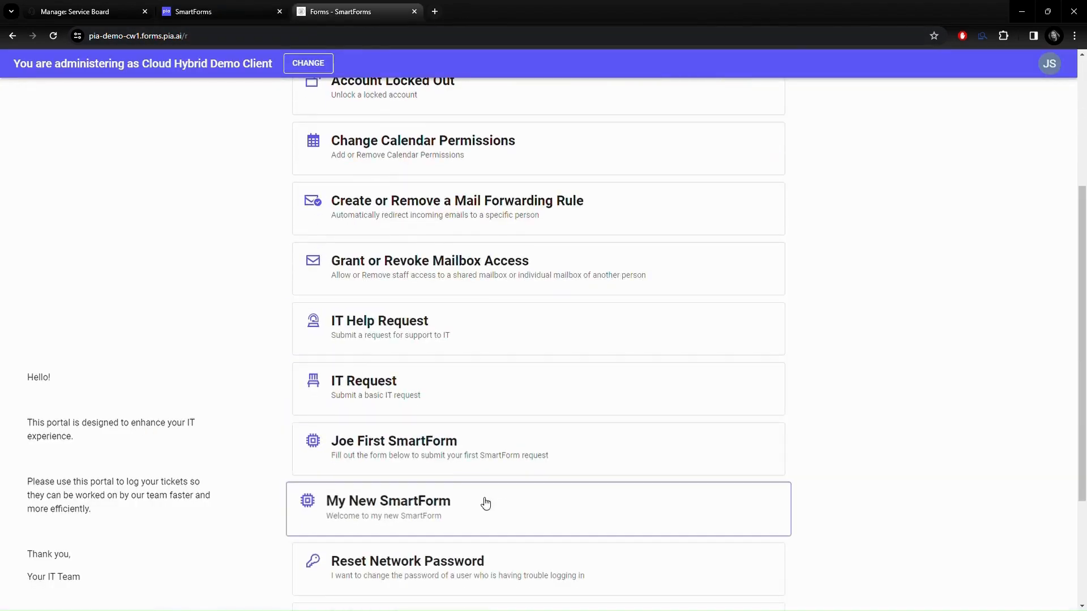
Step: Submit My New SmartForm in the portal, then refresh the ConnectWise Service Board ticket list
{"action": "left_click", "coordinate": [486, 504]}
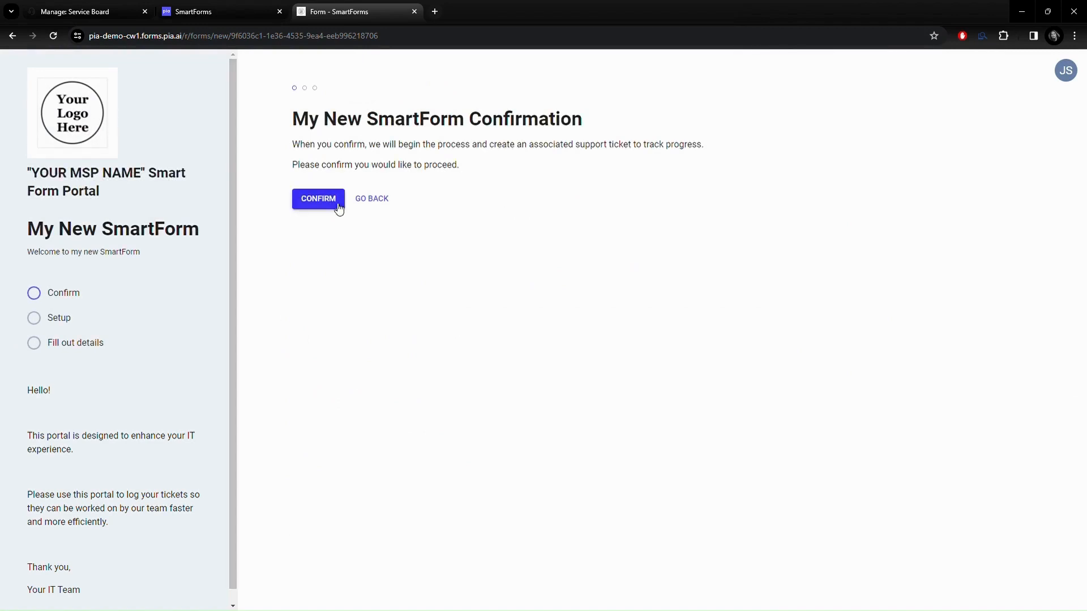
{"action": "left_click", "coordinate": [339, 209]}
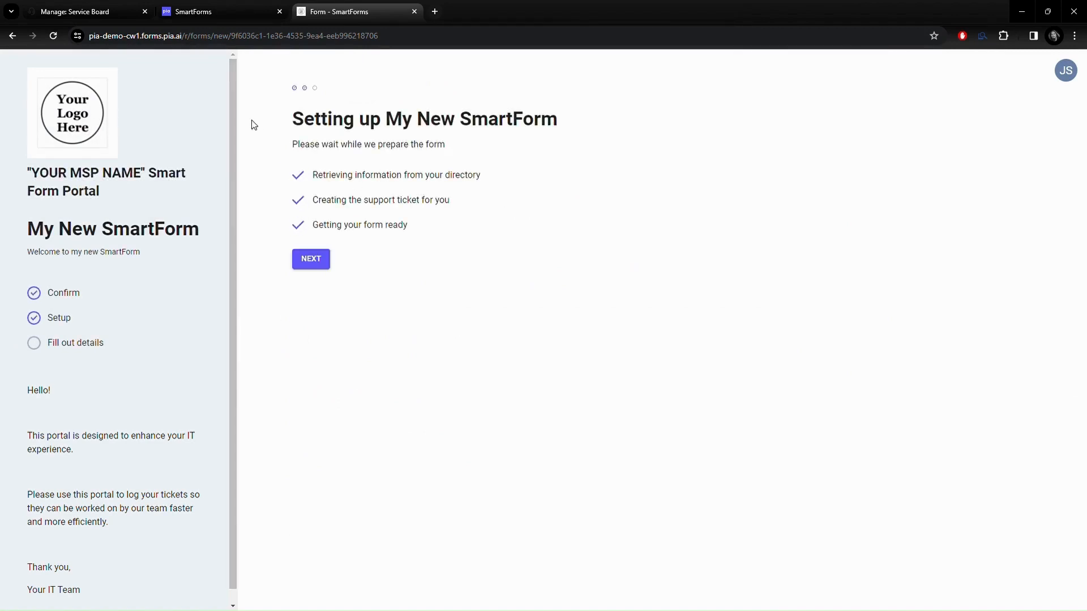
{"action": "left_click", "coordinate": [323, 258]}
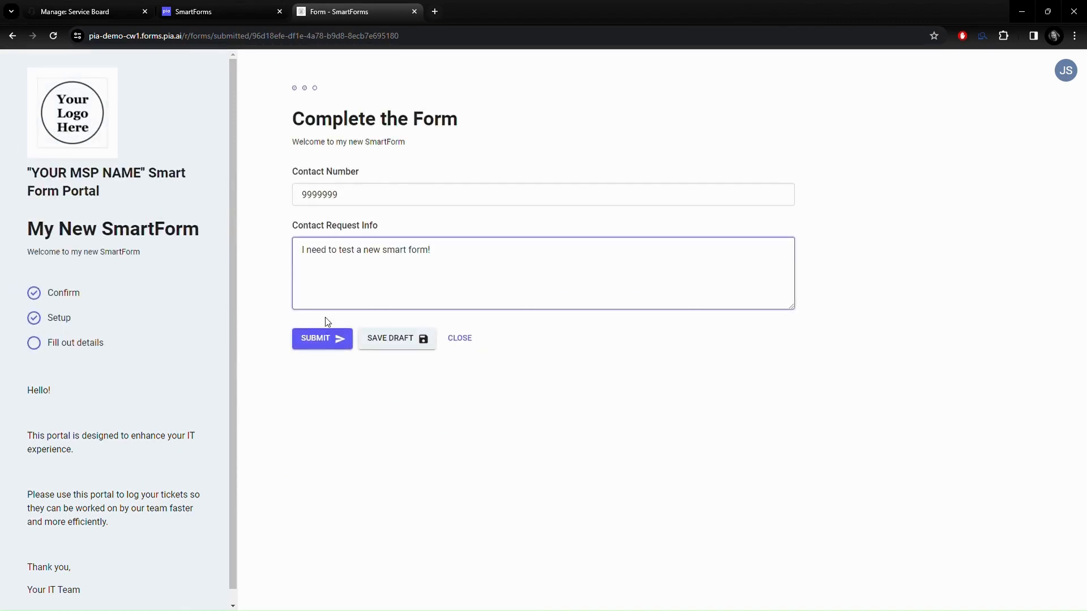
{"action": "left_click", "coordinate": [321, 335]}
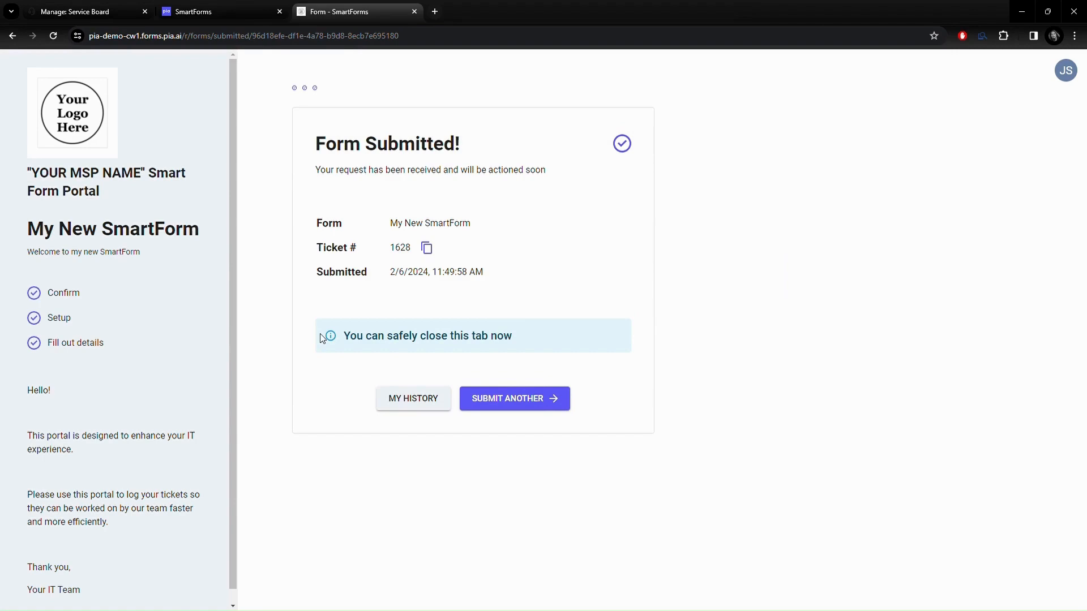
{"action": "left_click", "coordinate": [82, 6]}
{"action": "left_click", "coordinate": [177, 150]}
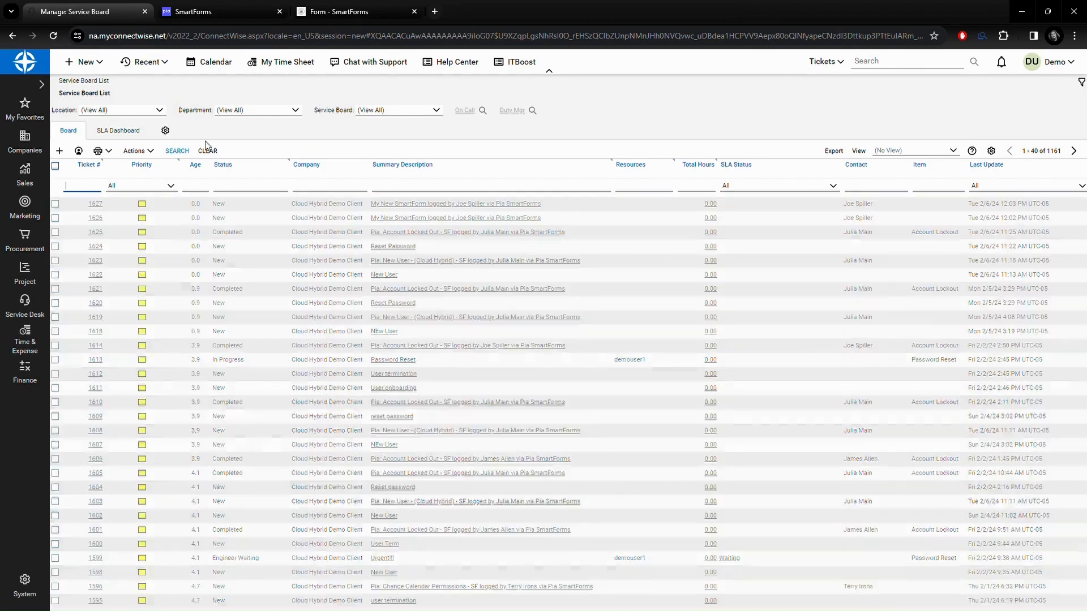
Step: Check ticket #1628 shows the SmartForm completed, then open Pia's Basic Concepts tutorial page
{"action": "left_click", "coordinate": [448, 205]}
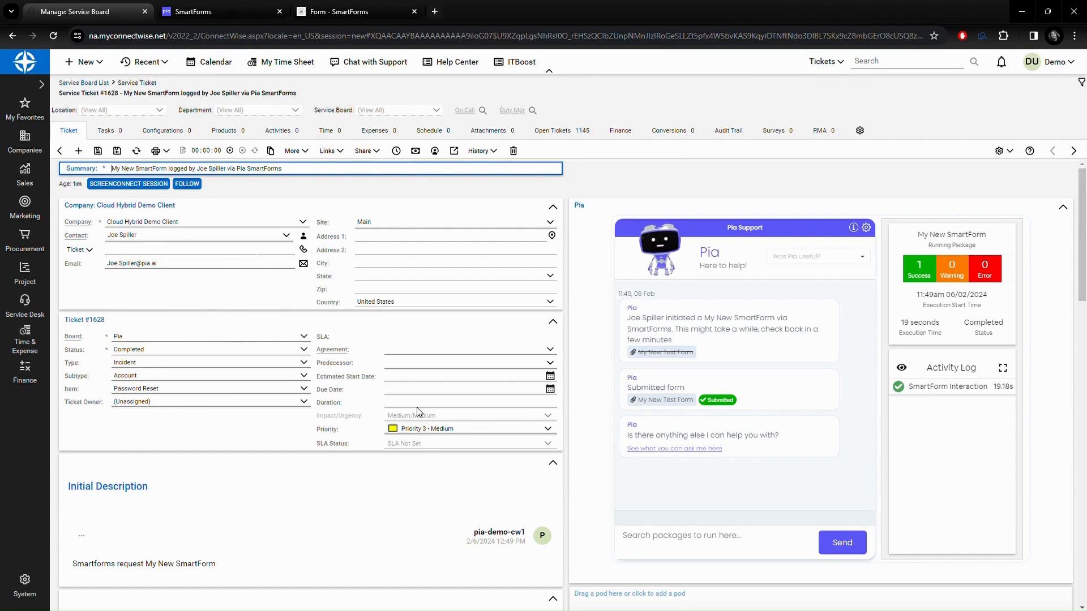
{"action": "left_click", "coordinate": [668, 402]}
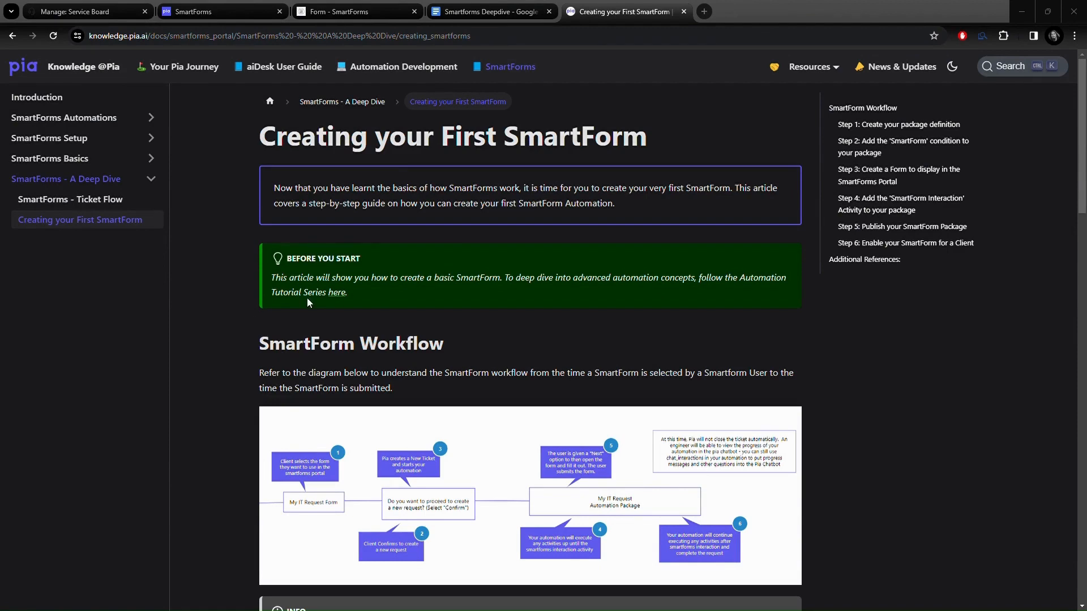
{"action": "left_click", "coordinate": [338, 293]}
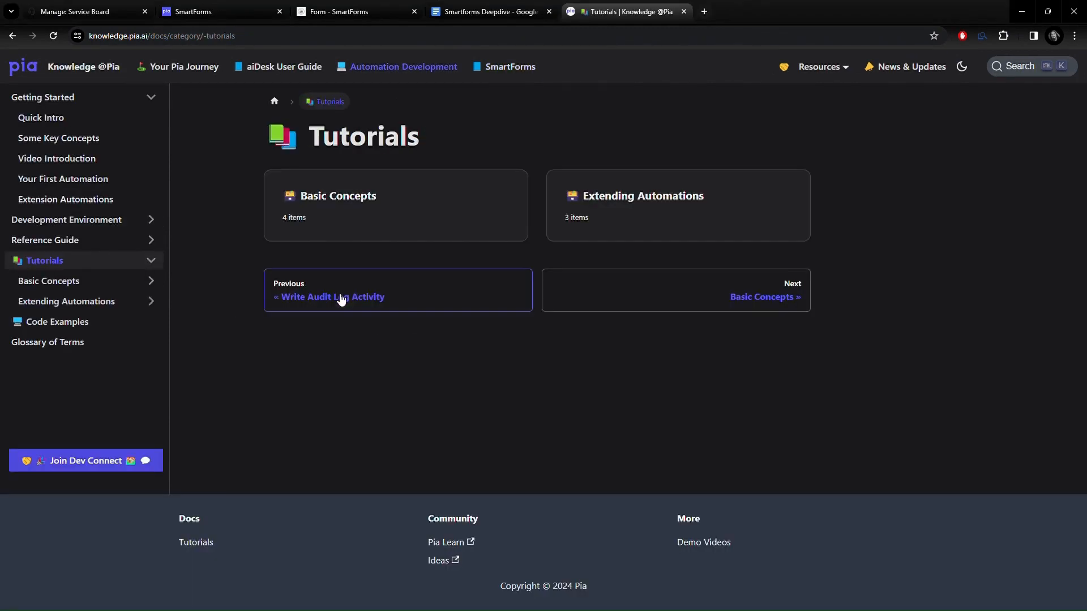
{"action": "left_click", "coordinate": [304, 225]}
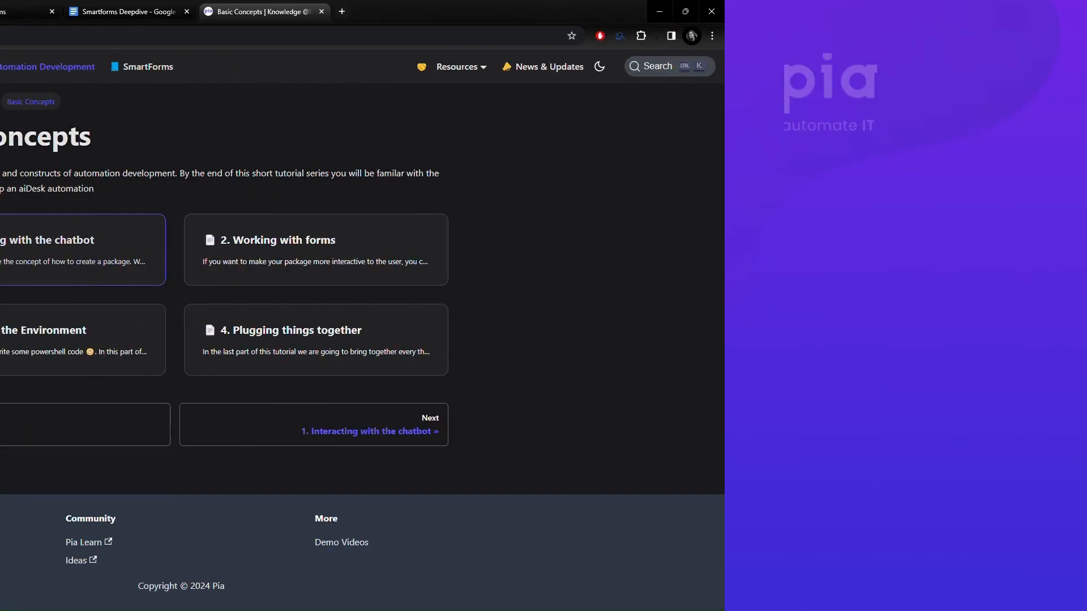